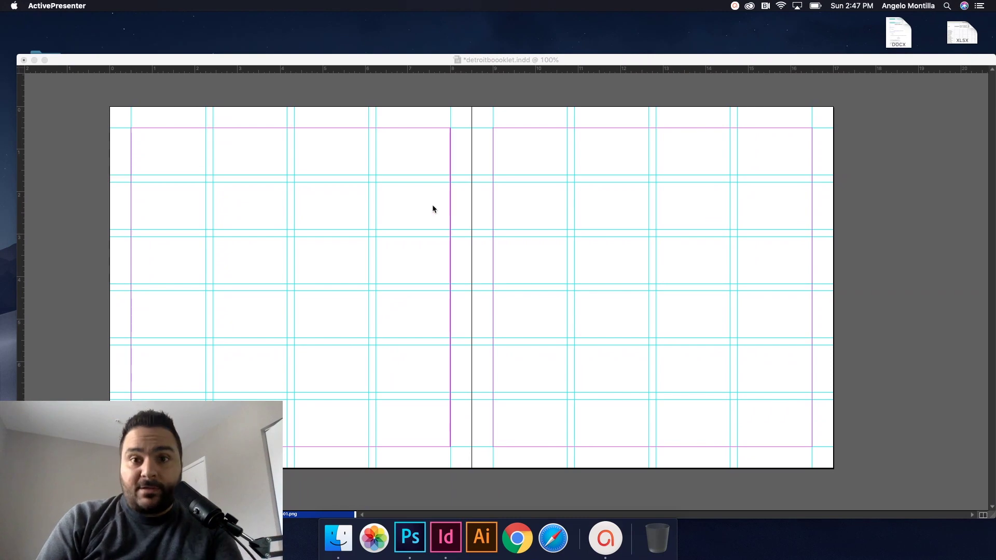
Bring the blank detroitbooklet.indd spread to the front and pan across it
{"action": "left_click", "coordinate": [369, 180]}
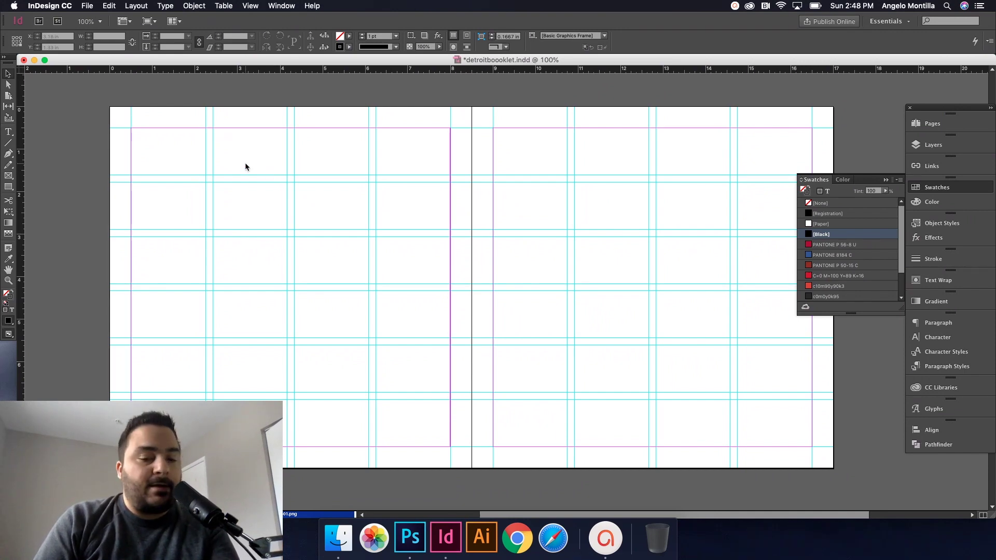
{"action": "scroll", "coordinate": [220, 160], "scroll_direction": "left", "scroll_amount": 5}
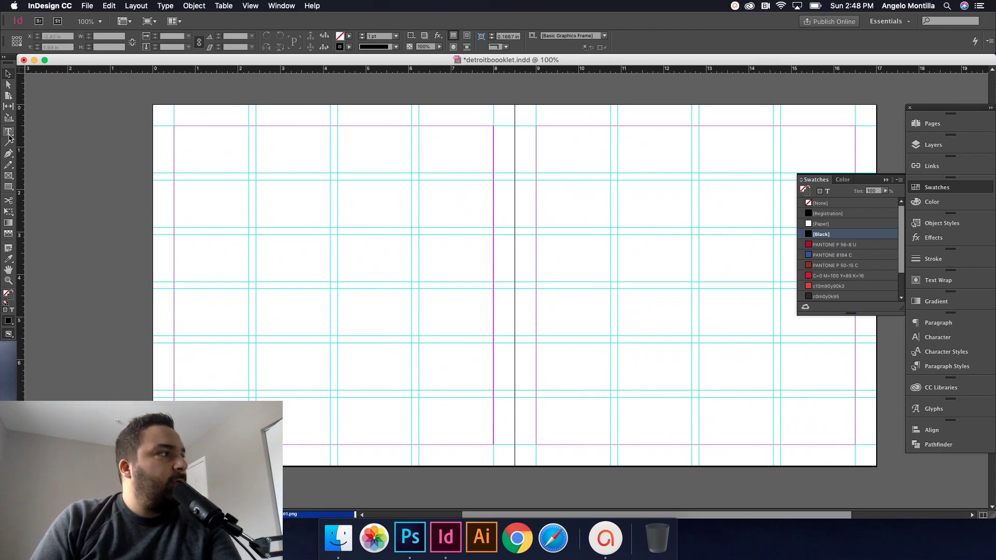
{"action": "left_click", "coordinate": [8, 132]}
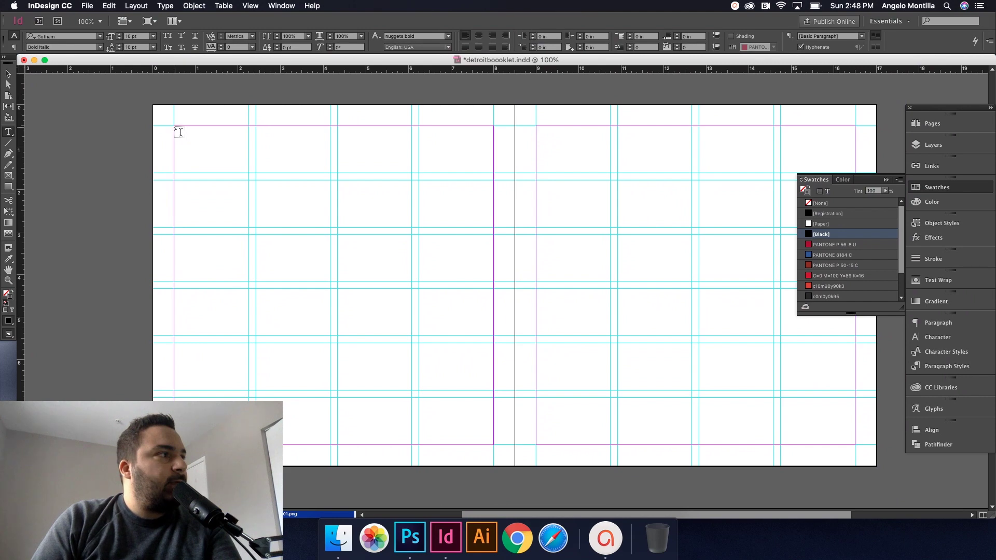
Draw a frame at the top-left margin, type 'Detroit', and apply Gotham Black
{"action": "left_click_drag", "start_coordinate": [179, 132], "coordinate": [310, 165]}
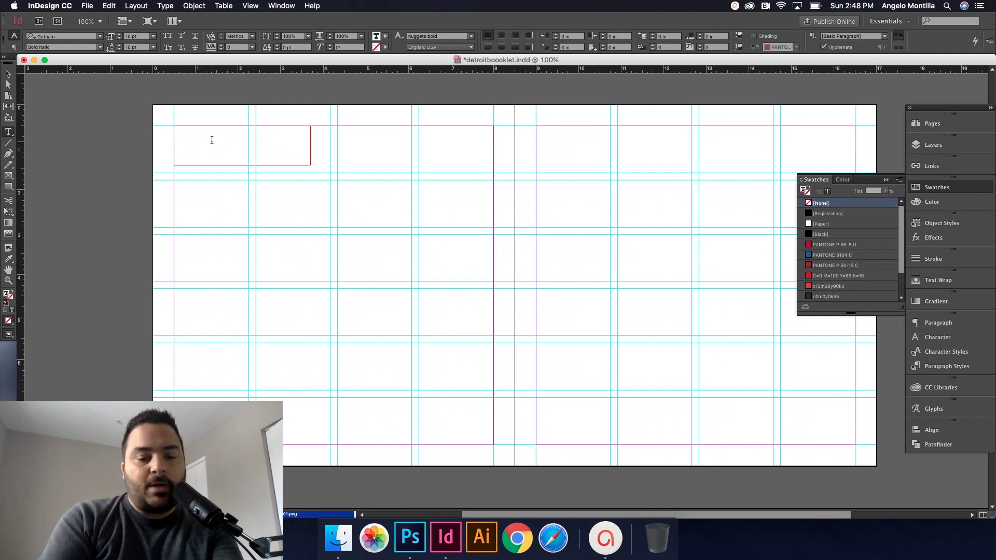
{"action": "type", "text": "Detroit"}
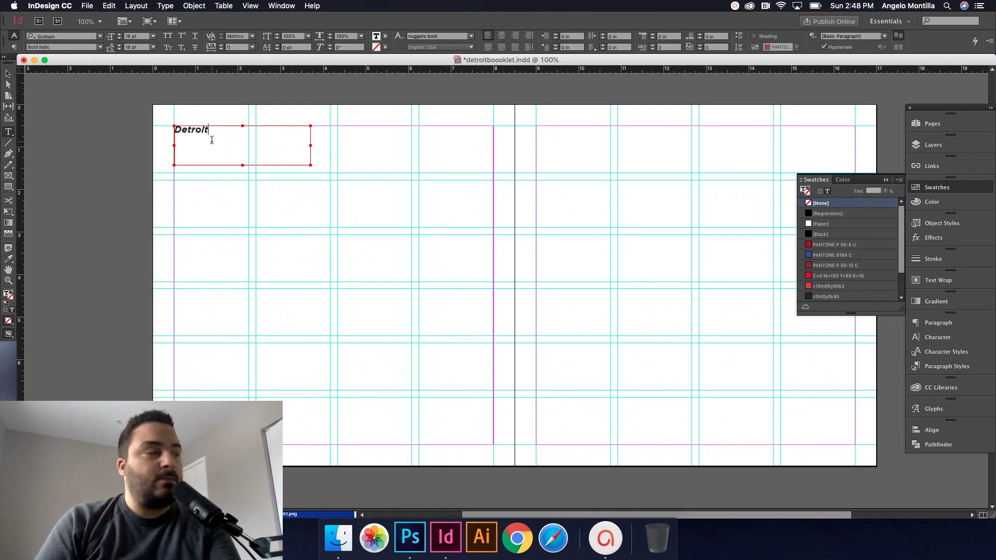
{"action": "left_click_drag", "start_coordinate": [211, 140], "coordinate": [208, 119]}
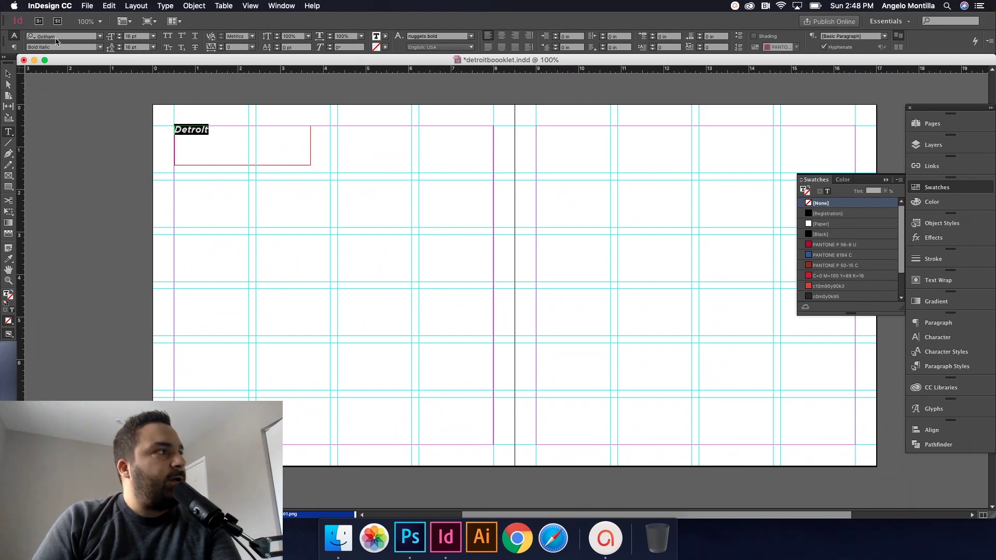
{"action": "left_click", "coordinate": [75, 39]}
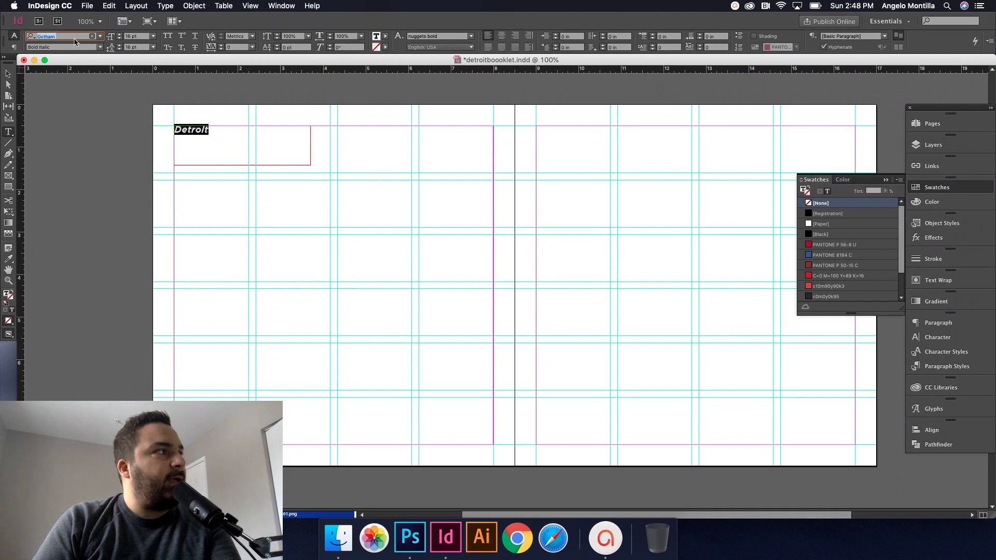
{"action": "type", "text": "Gotham Bl"}
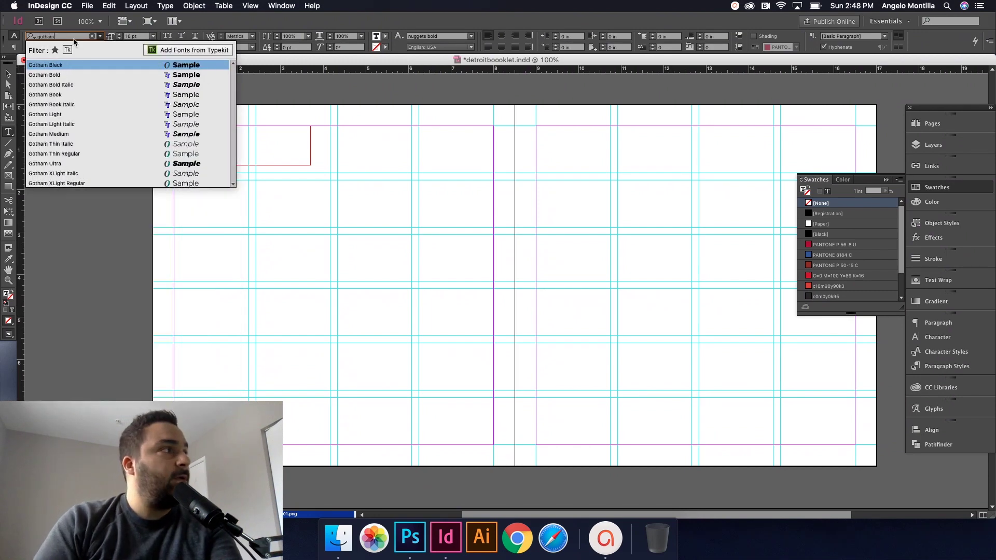
{"action": "left_click", "coordinate": [66, 71]}
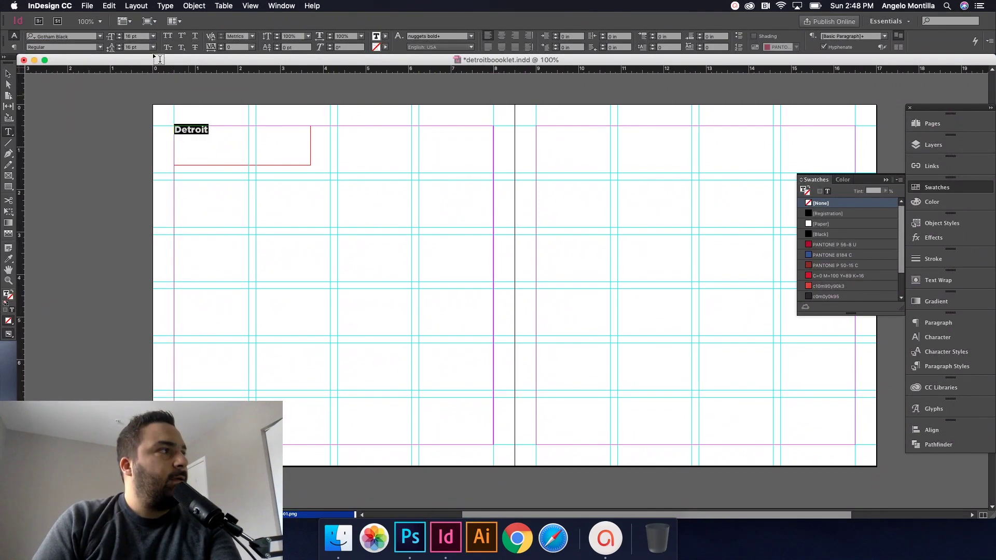
Set the Detroit text size to 46 pt
{"action": "left_click", "coordinate": [133, 38]}
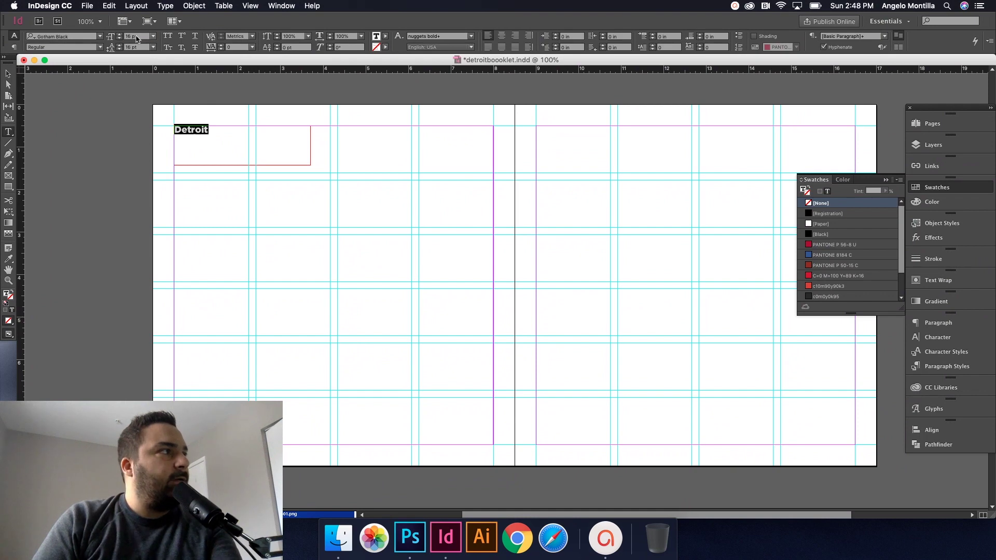
{"action": "type", "text": "46"}
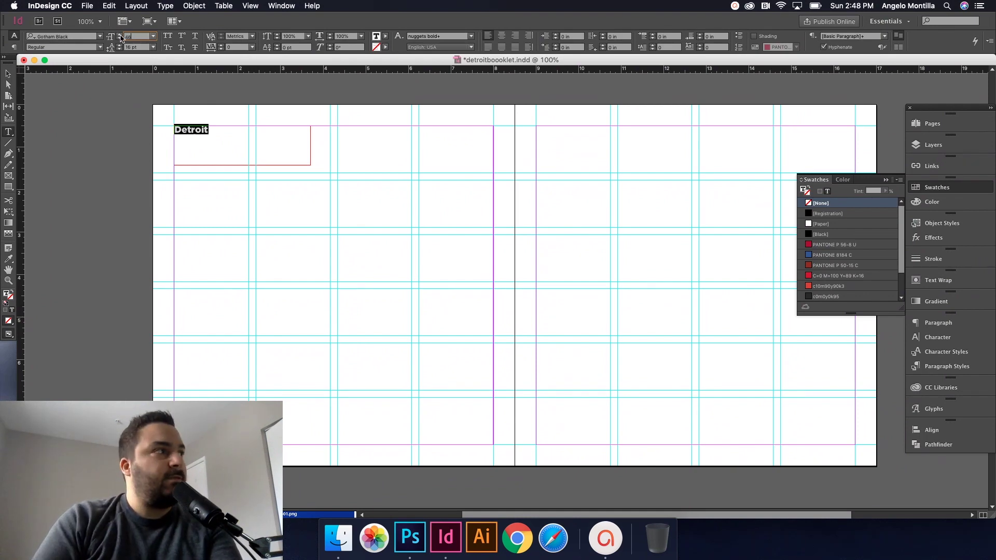
{"action": "key", "text": "Return"}
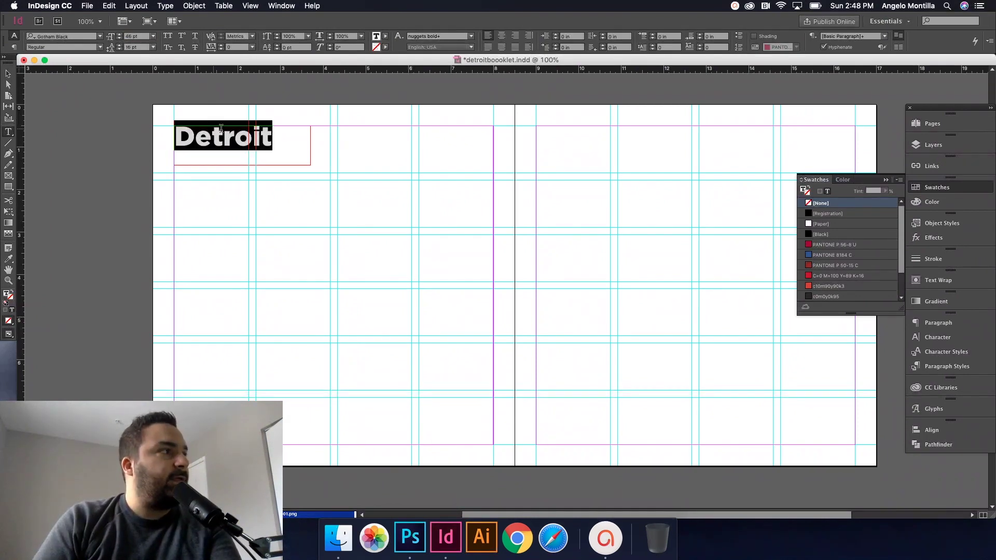
{"action": "left_click_drag", "start_coordinate": [272, 138], "coordinate": [167, 139]}
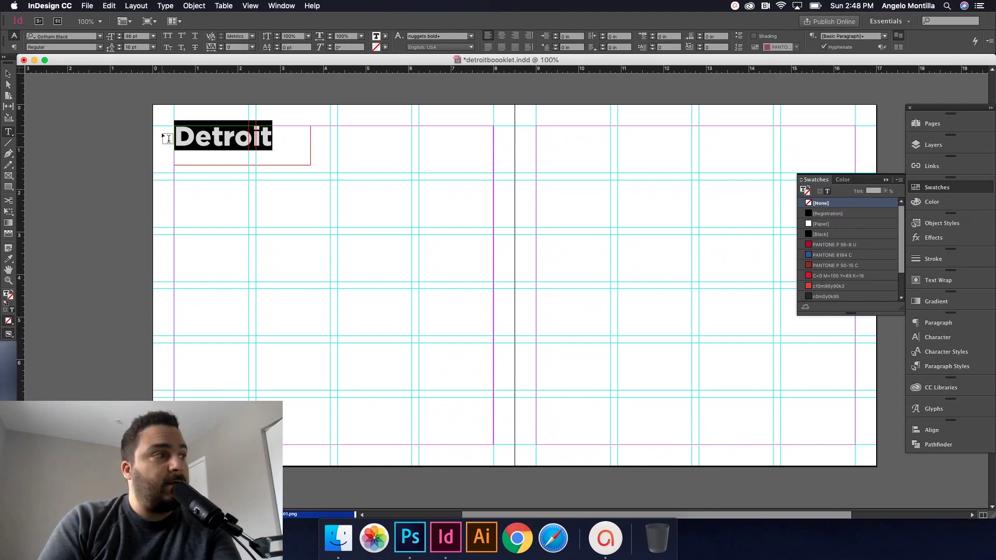
{"action": "key", "text": "super+shift+comma"}
{"action": "key", "text": "super+shift+comma"}
{"action": "key", "text": "super+shift+period"}
{"action": "key", "text": "super+shift+period"}
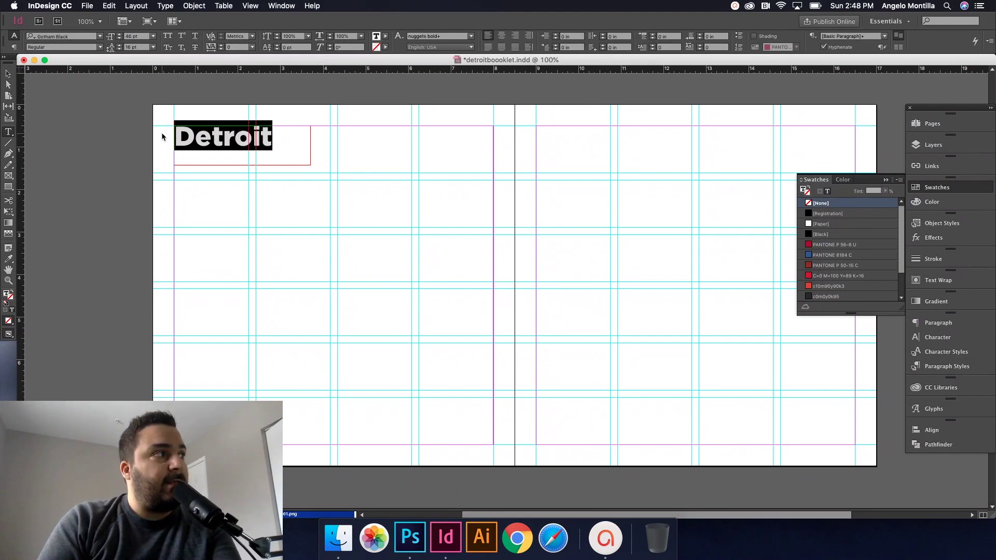
{"action": "left_click", "coordinate": [7, 75]}
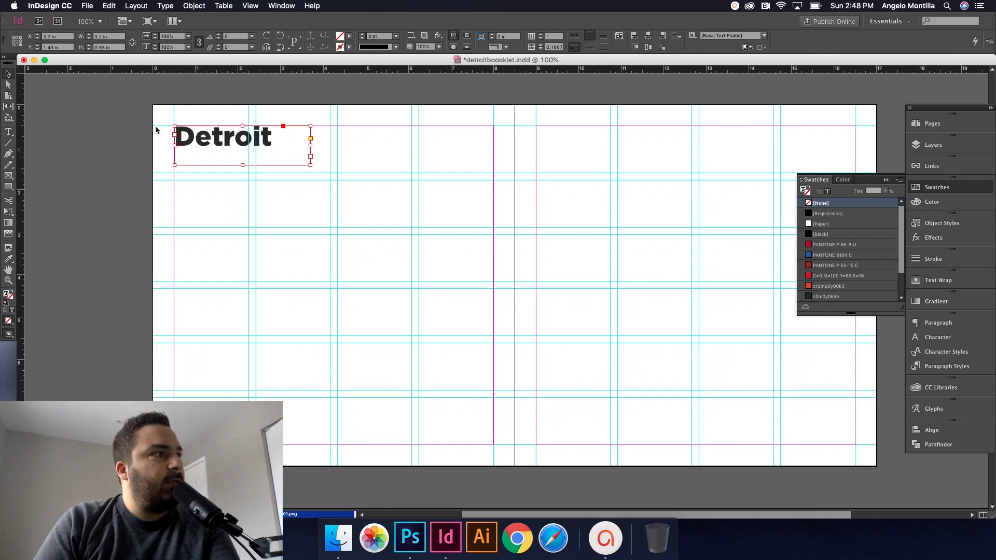
Fit the Detroit frame tightly to its text
{"action": "double_click", "coordinate": [311, 165]}
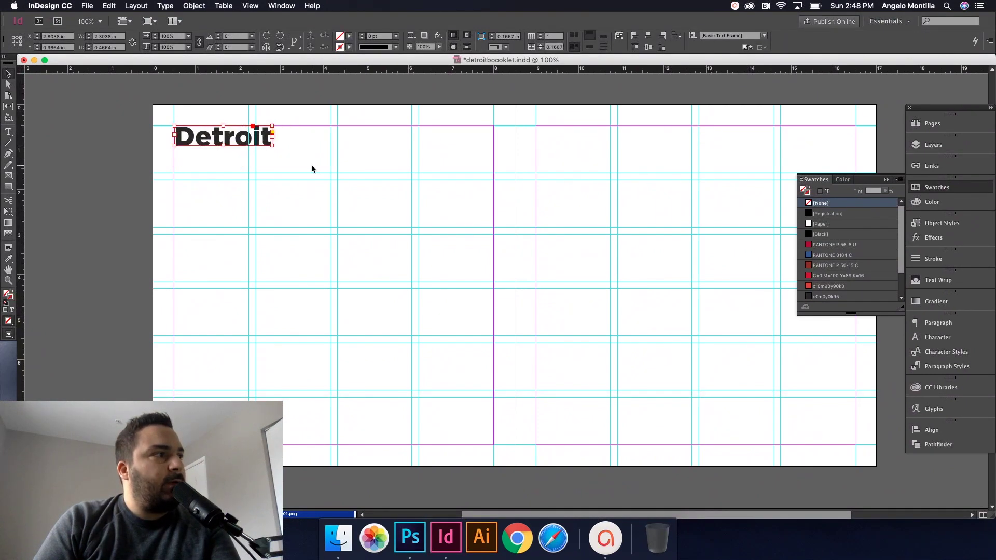
{"action": "left_click", "coordinate": [274, 160]}
{"action": "left_click", "coordinate": [224, 141]}
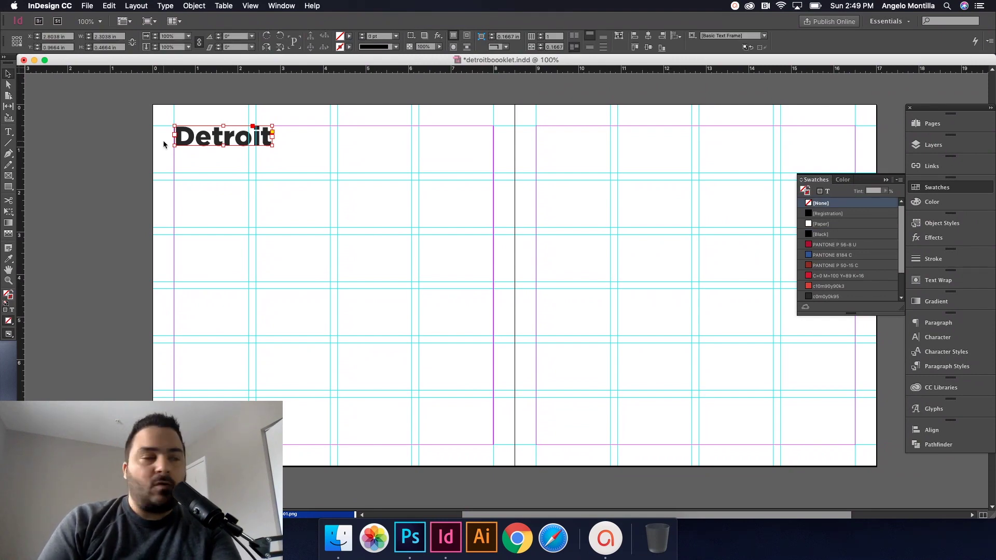
Option-drag a copy of the Detroit frame to sit beside the original
{"action": "left_click", "coordinate": [304, 143]}
{"action": "left_click", "coordinate": [217, 139]}
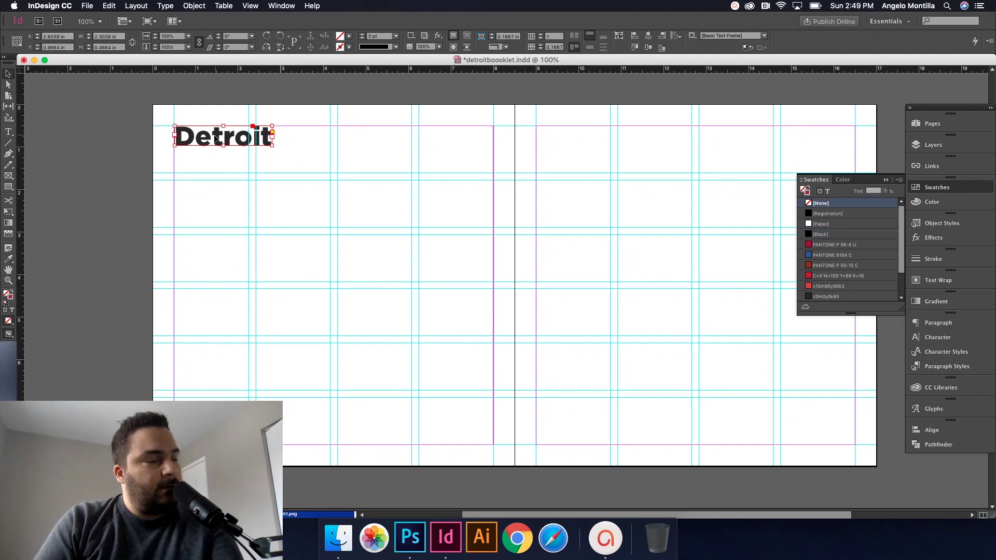
{"action": "left_click_drag", "start_coordinate": [217, 139], "coordinate": [325, 141]}
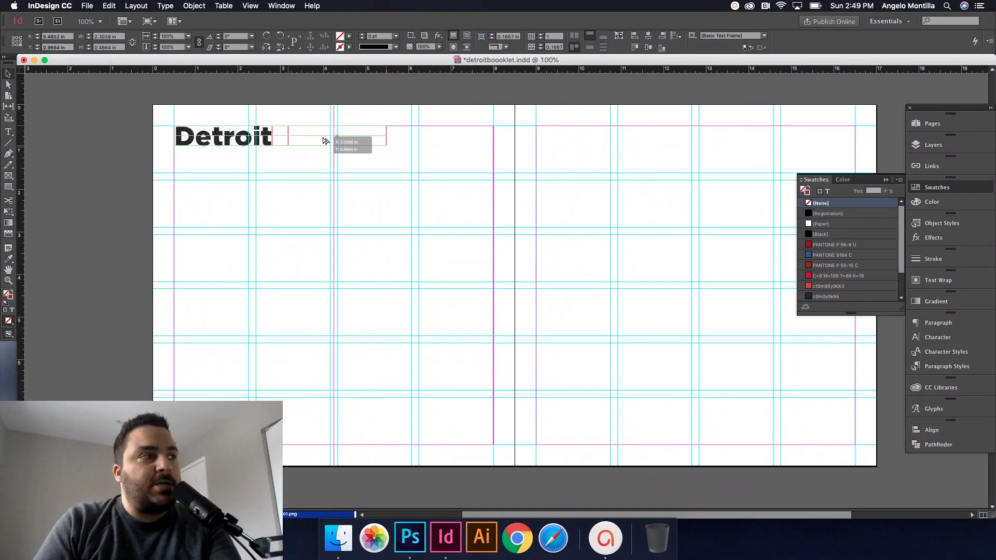
{"action": "left_click_drag", "start_coordinate": [325, 141], "coordinate": [324, 139]}
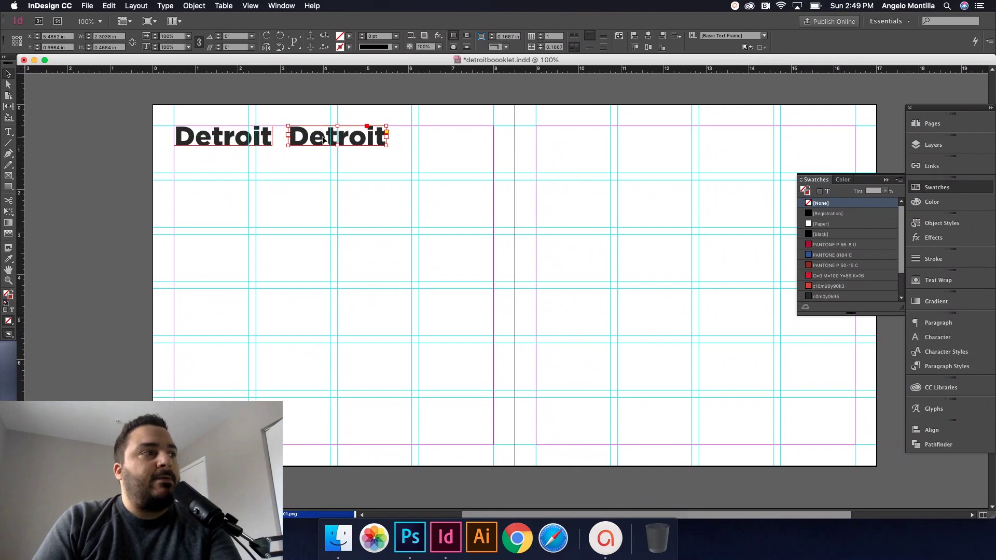
{"action": "left_click", "coordinate": [306, 164]}
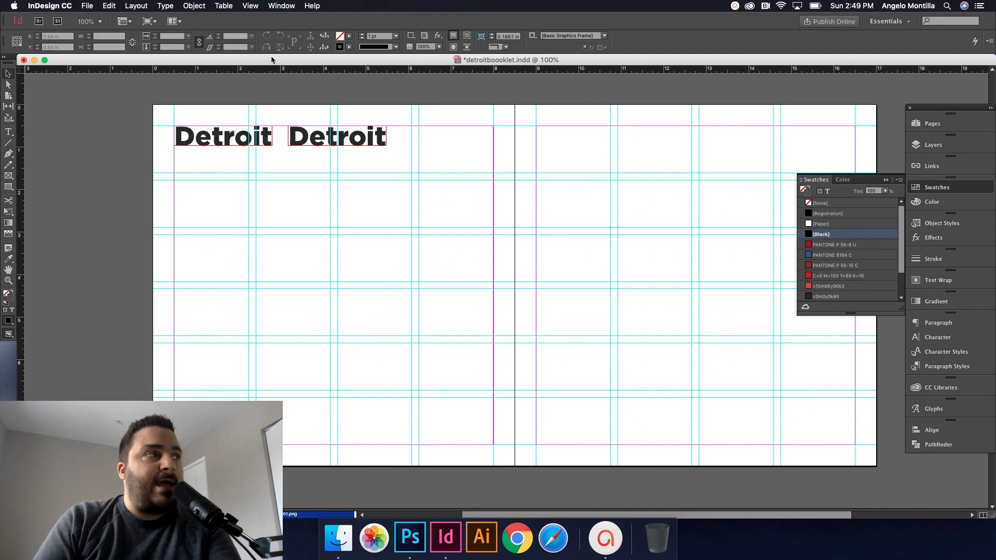
{"action": "left_click", "coordinate": [258, 5]}
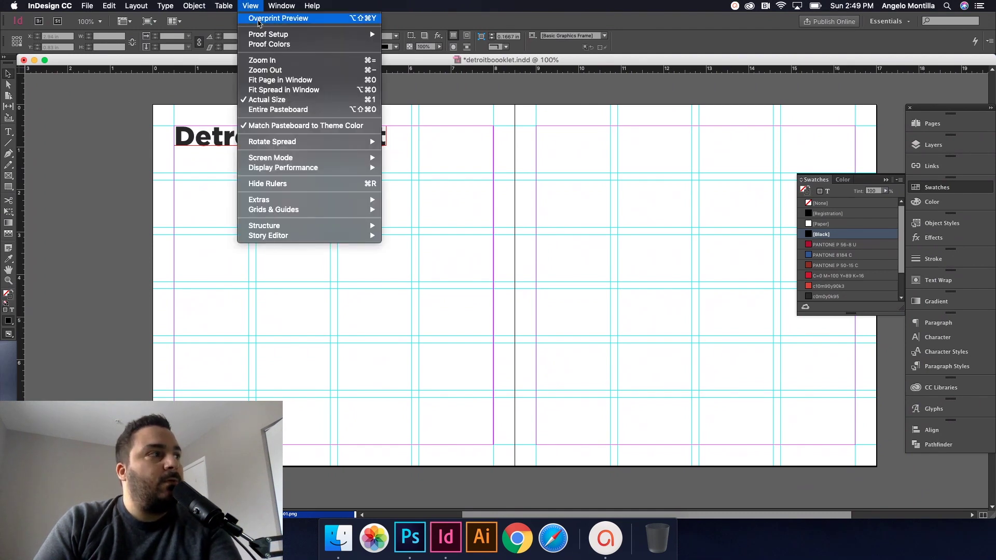
{"action": "mouse_move", "coordinate": [290, 212]}
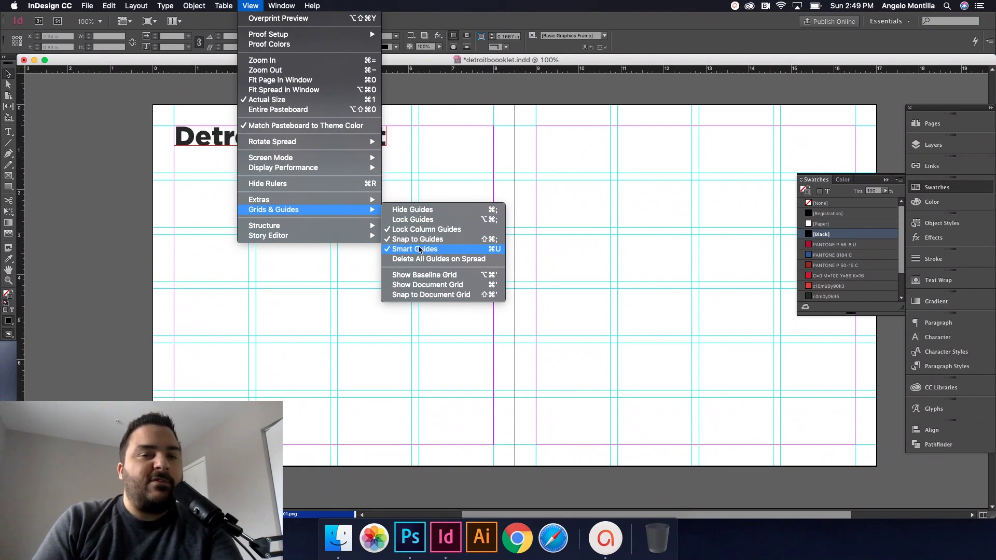
{"action": "left_click", "coordinate": [431, 156]}
{"action": "left_click", "coordinate": [337, 144]}
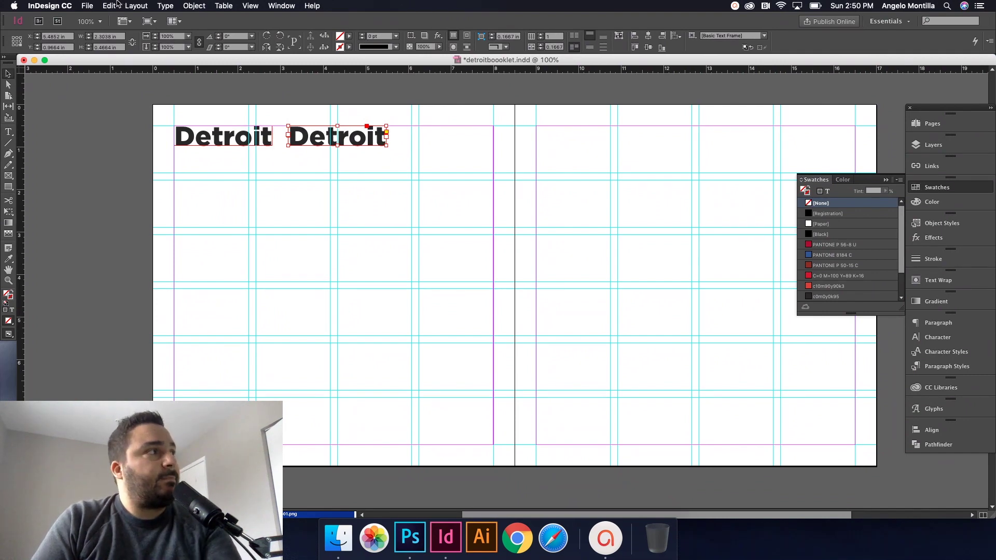
Duplicate Detroit into a third frame and nudge the row of three slightly left
{"action": "left_click", "coordinate": [115, 5]}
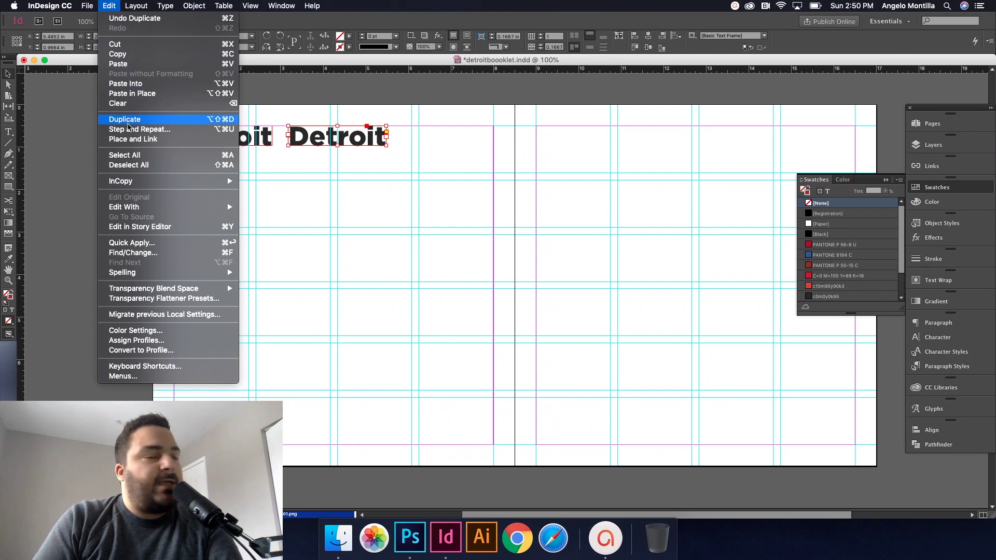
{"action": "left_click", "coordinate": [128, 123]}
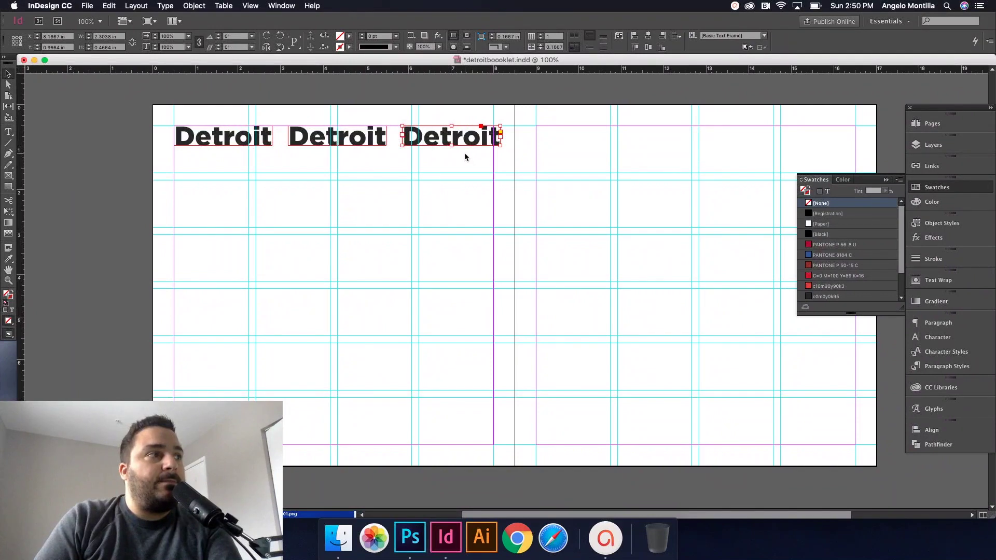
{"action": "left_click_drag", "start_coordinate": [465, 152], "coordinate": [224, 125]}
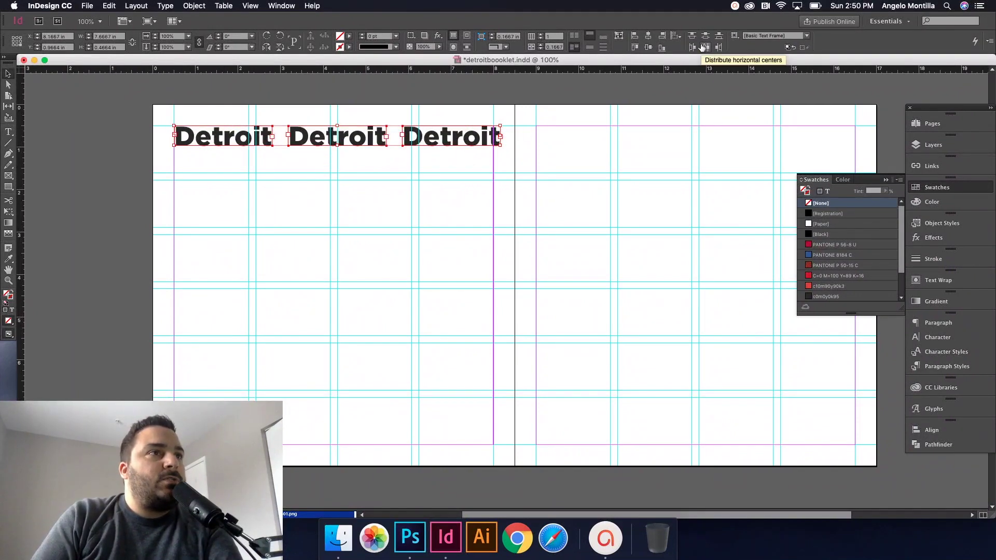
{"action": "left_click", "coordinate": [471, 165]}
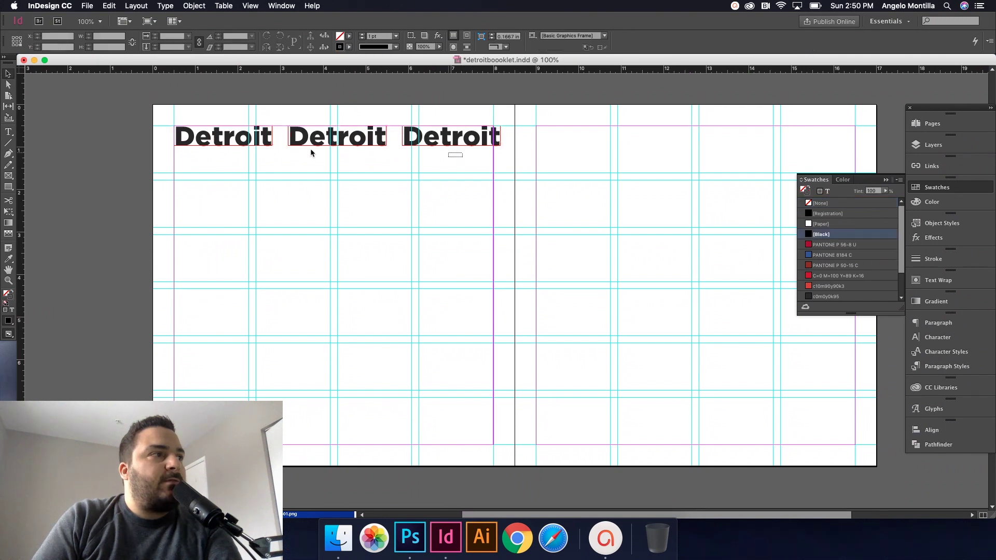
{"action": "left_click_drag", "start_coordinate": [311, 153], "coordinate": [259, 134]}
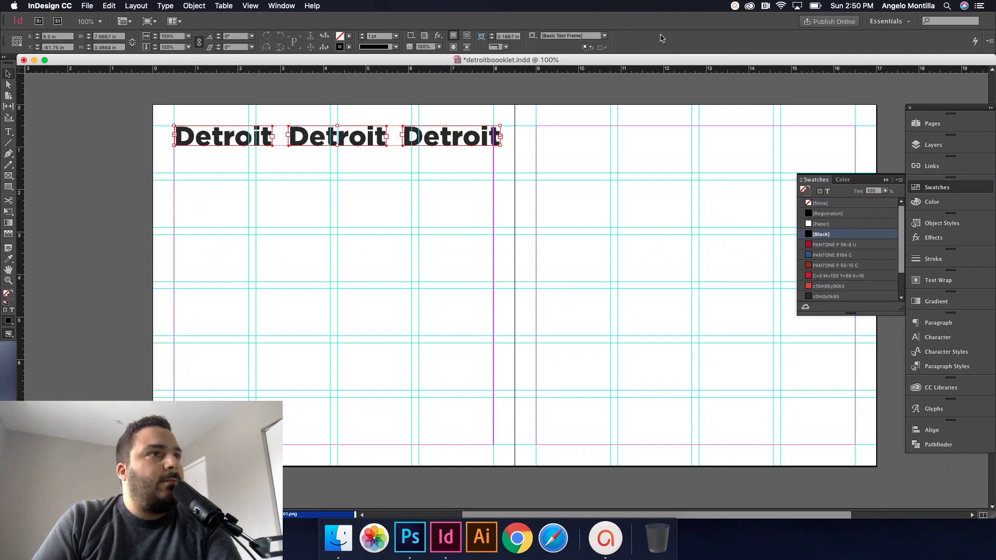
{"action": "left_click_drag", "start_coordinate": [470, 157], "coordinate": [243, 141]}
{"action": "left_click_drag", "start_coordinate": [449, 141], "coordinate": [446, 141]}
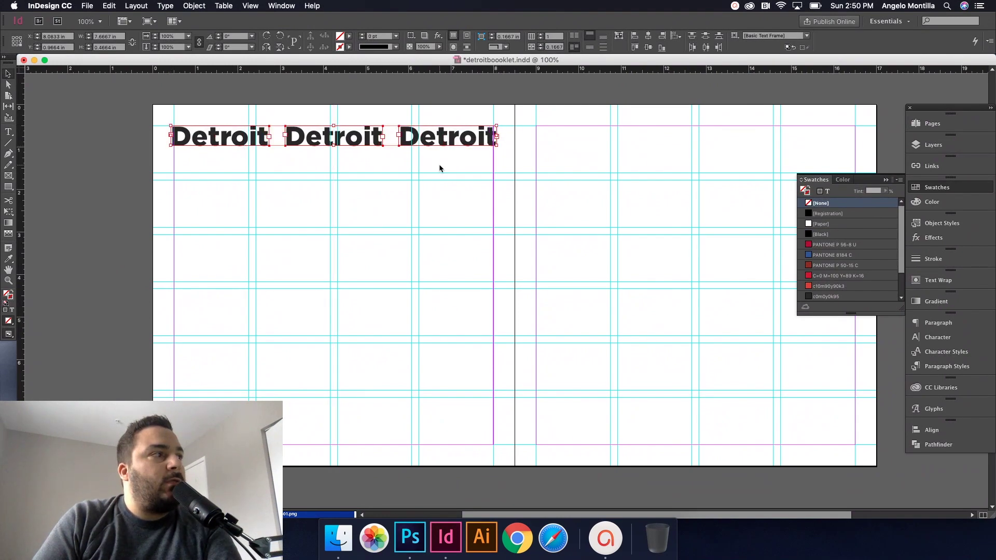
{"action": "left_click", "coordinate": [439, 164]}
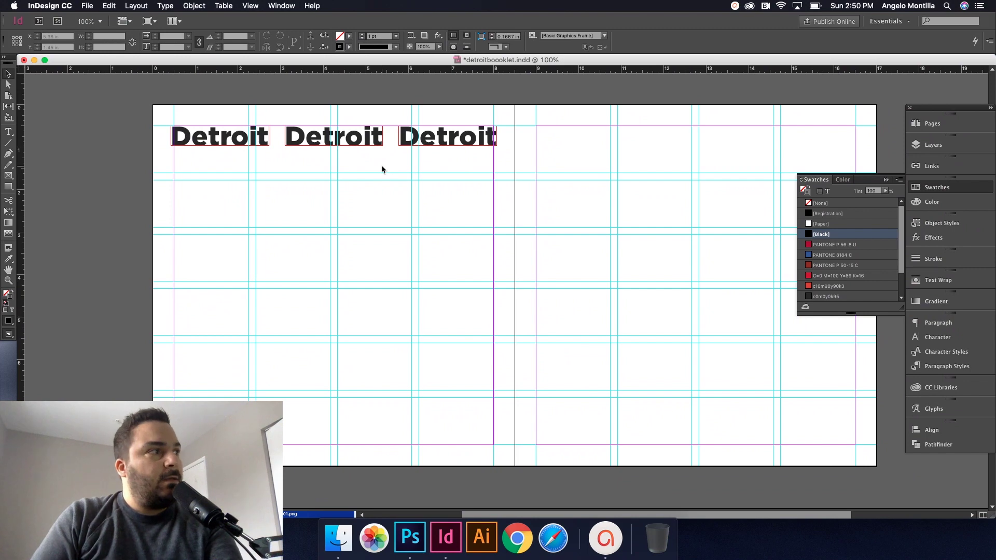
Switch to Preview mode and make several Edit > Duplicate copies of the third Detroit
{"action": "key", "text": "w"}
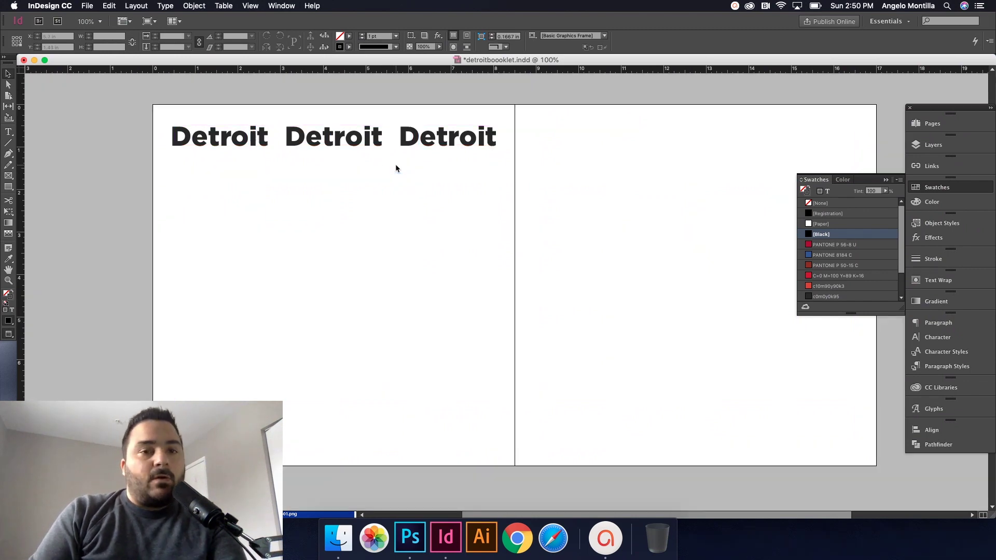
{"action": "left_click", "coordinate": [442, 139]}
{"action": "left_click", "coordinate": [109, 5]}
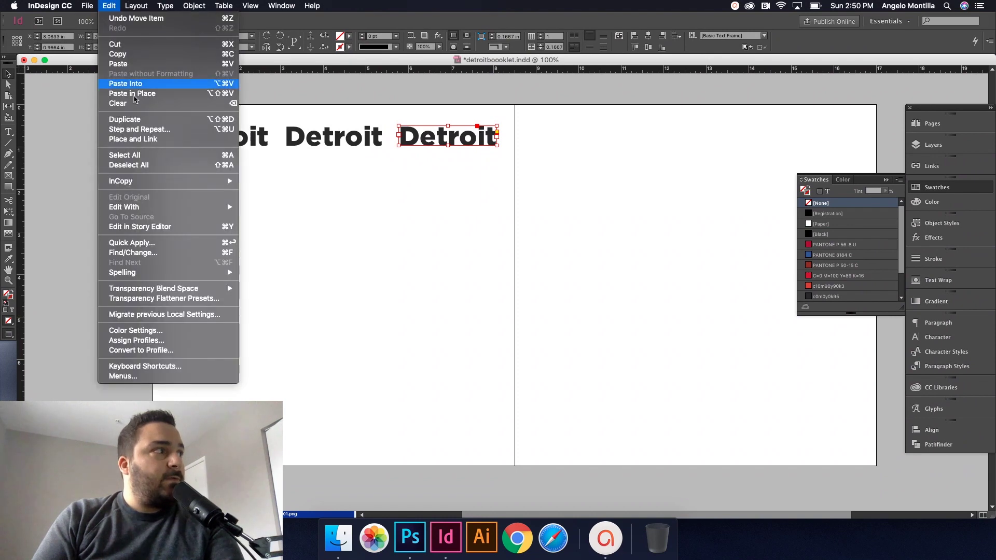
{"action": "left_click", "coordinate": [135, 123]}
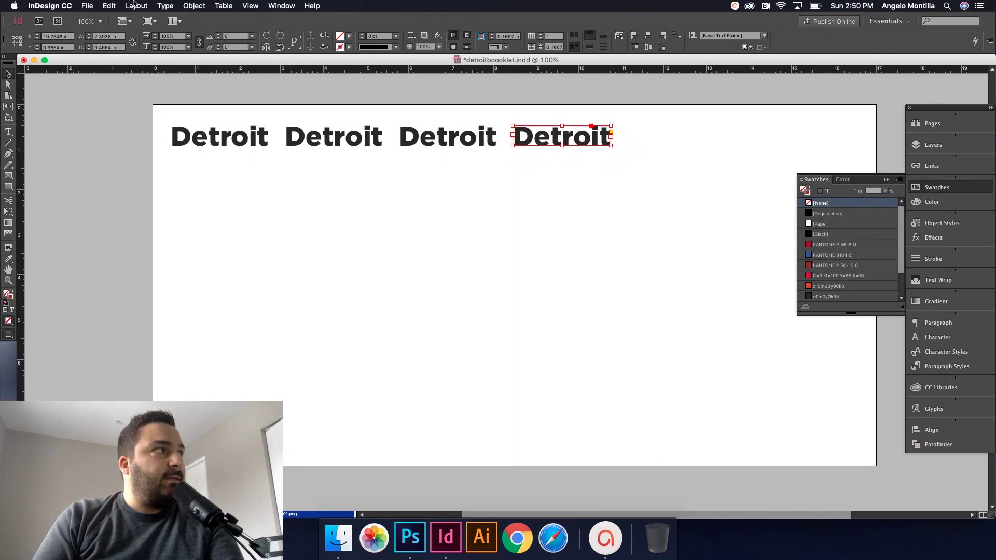
{"action": "left_click", "coordinate": [112, 6]}
{"action": "left_click", "coordinate": [126, 123]}
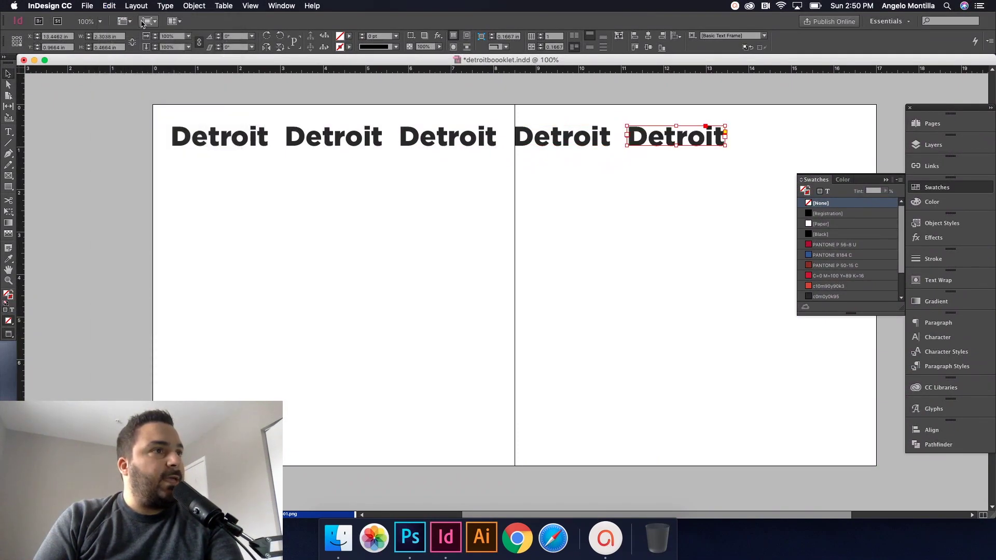
{"action": "left_click", "coordinate": [116, 6]}
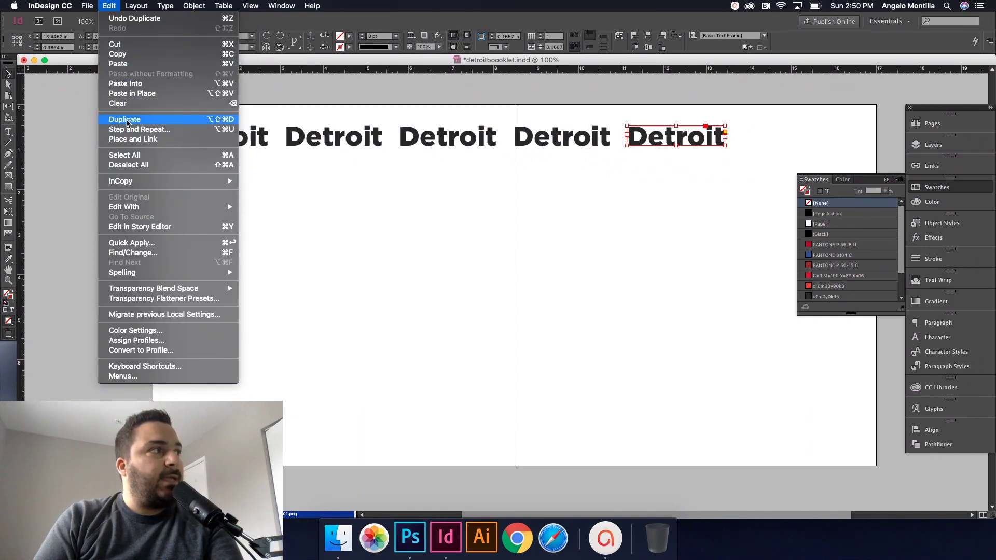
{"action": "left_click", "coordinate": [128, 124]}
{"action": "left_click", "coordinate": [116, 5]}
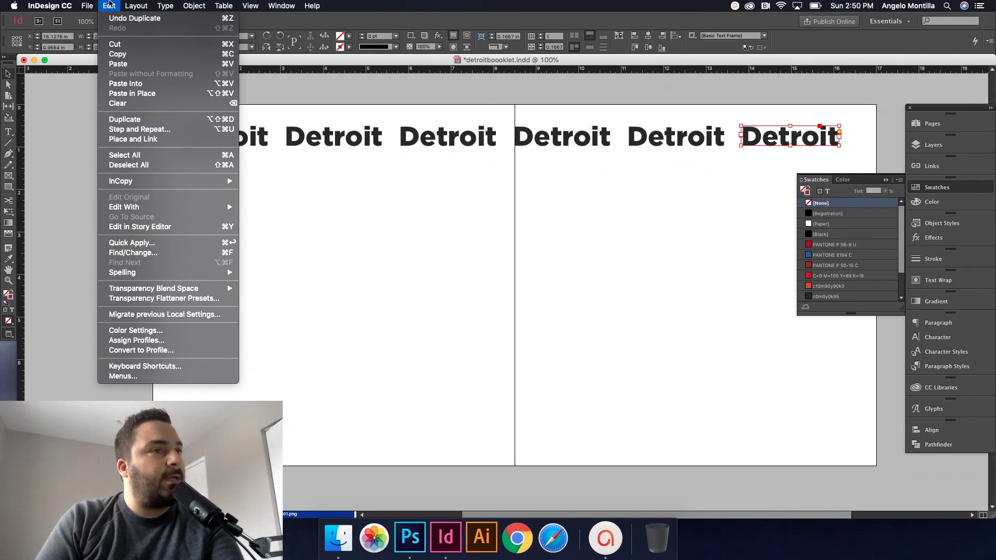
{"action": "left_click", "coordinate": [110, 5]}
Delete the extra Detroit copies on the right page and reselect the three left-page words
{"action": "left_click", "coordinate": [343, 155]}
{"action": "left_click_drag", "start_coordinate": [780, 149], "coordinate": [568, 132]}
{"action": "key", "text": "Delete"}
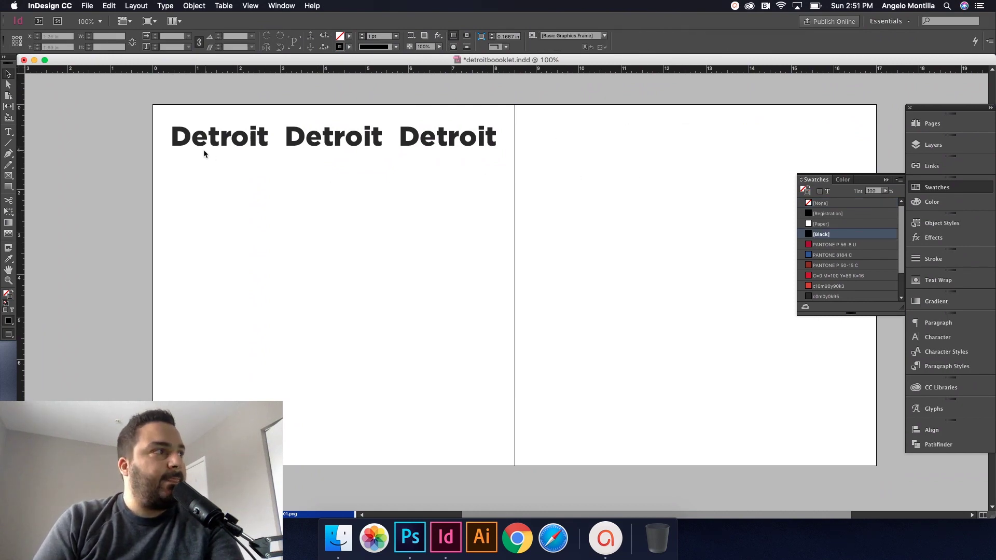
{"action": "left_click_drag", "start_coordinate": [195, 153], "coordinate": [460, 136]}
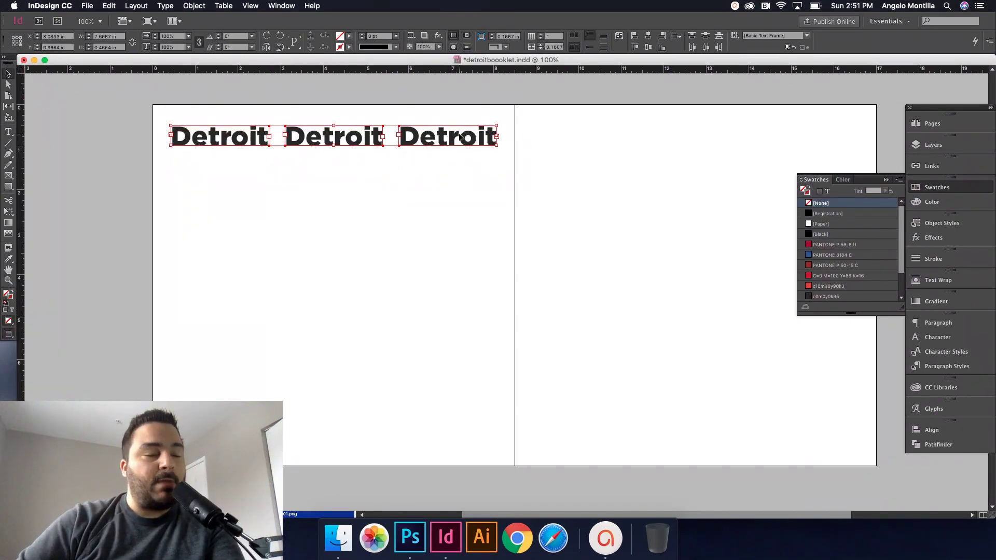
Marquee-select the three Detroit frames and group them with Cmd+G
{"action": "left_click", "coordinate": [245, 161]}
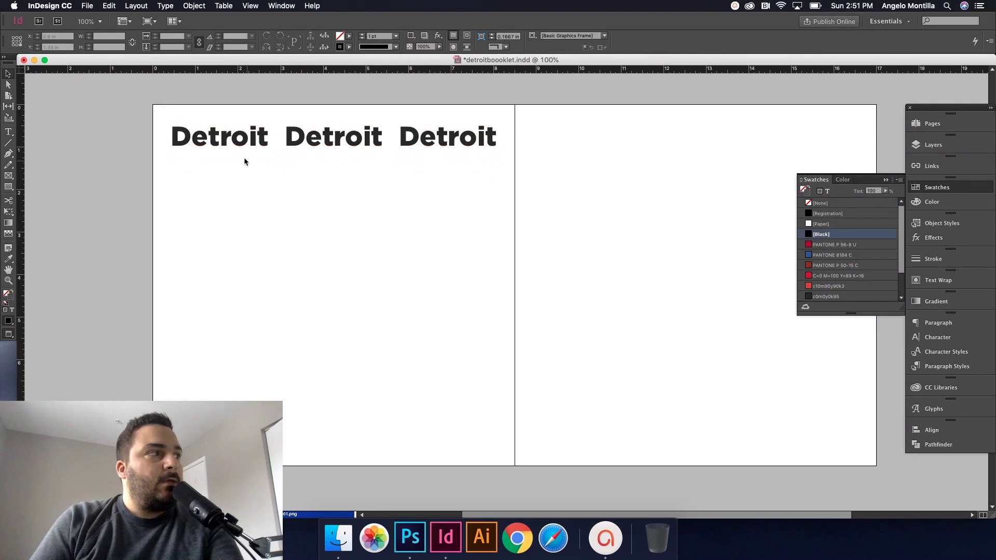
{"action": "left_click_drag", "start_coordinate": [210, 159], "coordinate": [458, 134]}
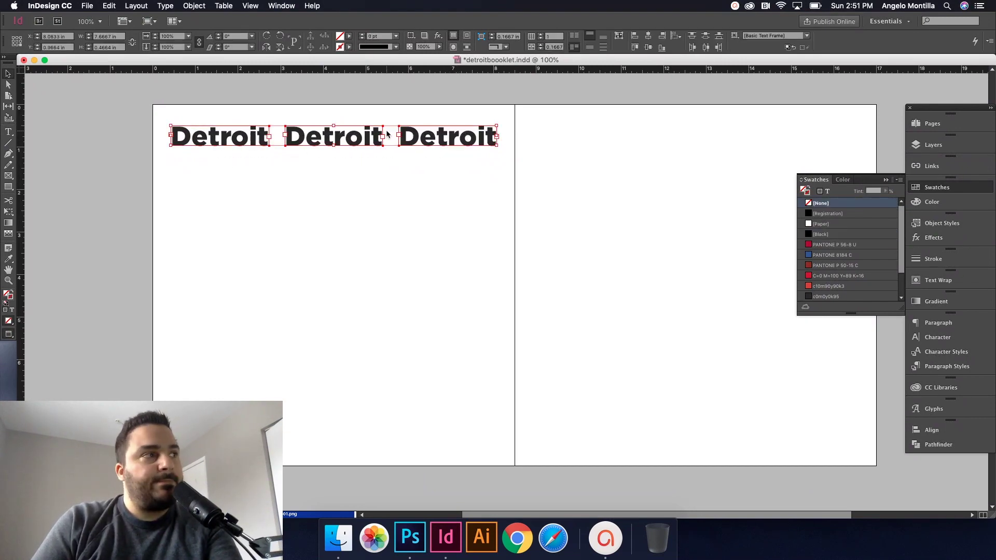
{"action": "left_click", "coordinate": [165, 6]}
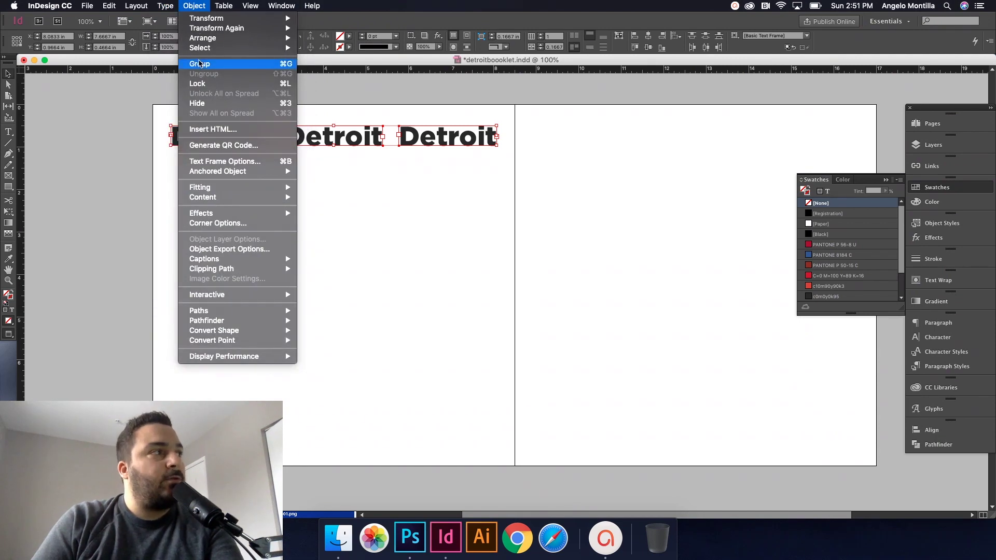
{"action": "key", "text": "Escape"}
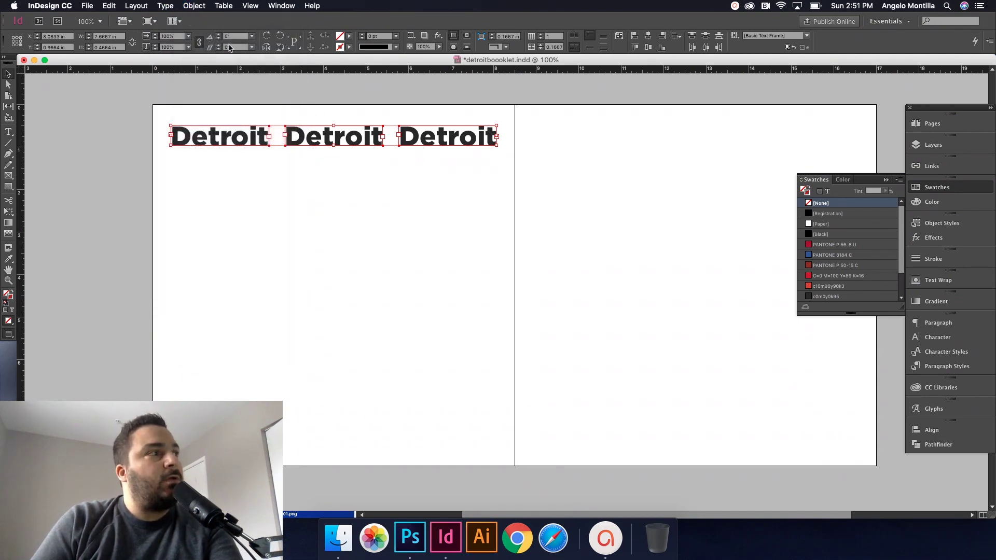
{"action": "right_click", "coordinate": [320, 134]}
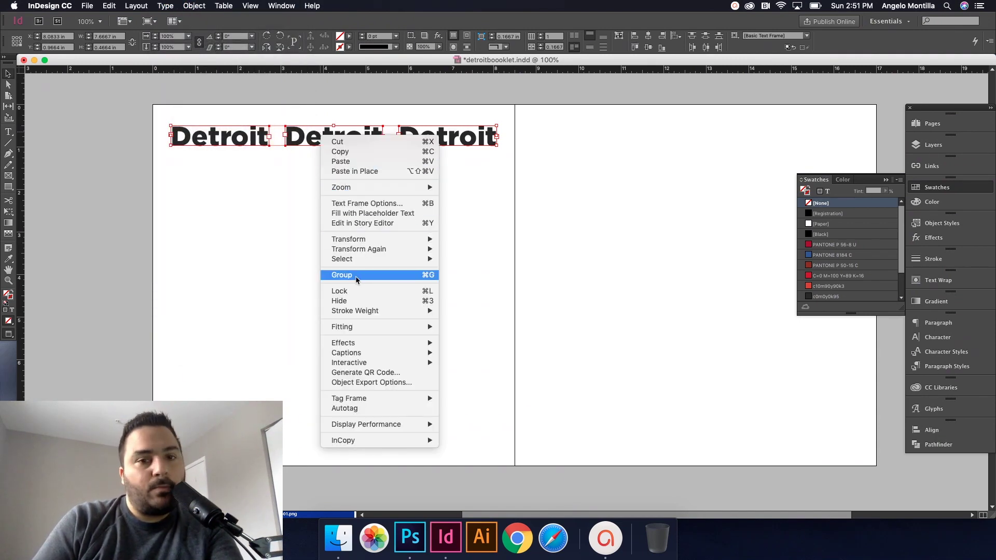
{"action": "left_click", "coordinate": [464, 247]}
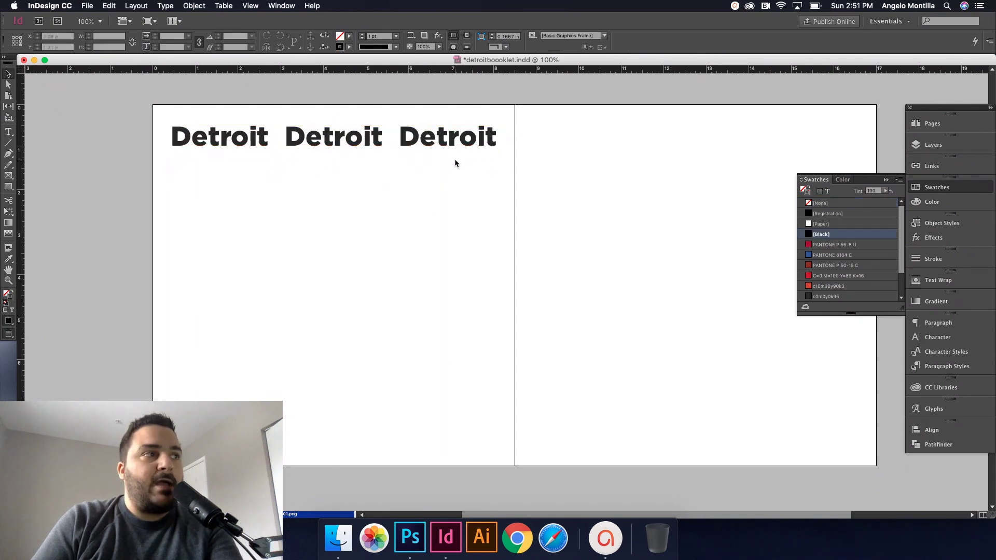
{"action": "left_click_drag", "start_coordinate": [455, 159], "coordinate": [194, 122]}
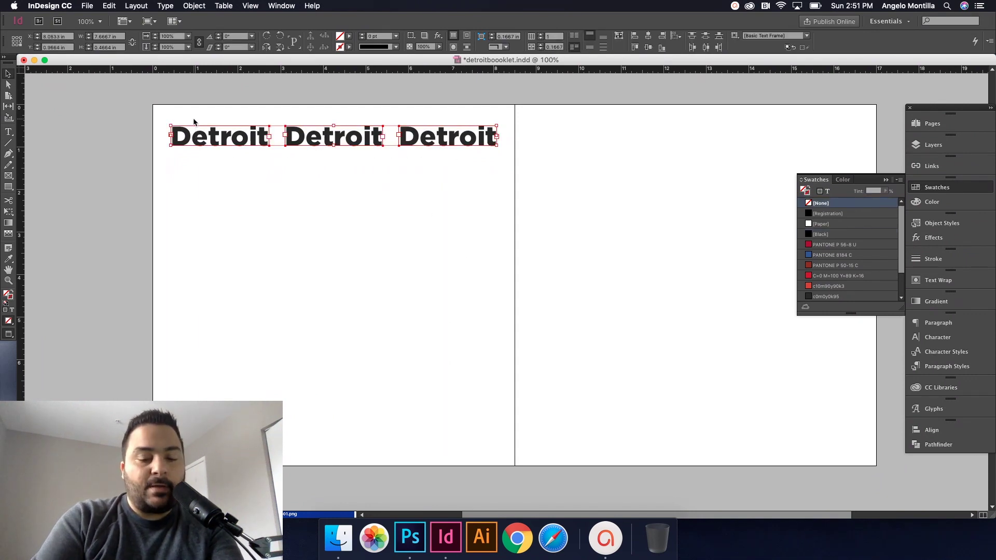
{"action": "key", "text": "super+g"}
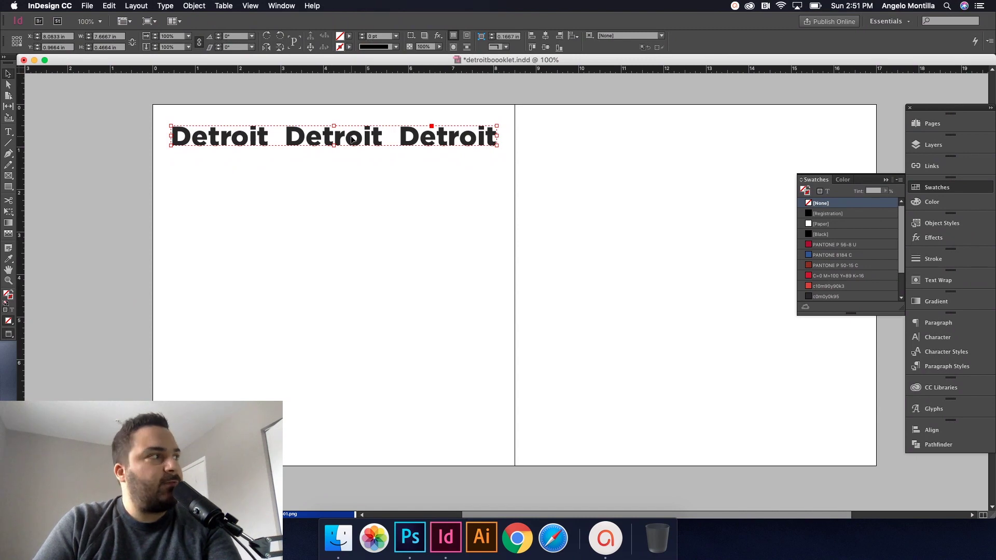
Option-drag the Detroit group down into a second row, undoing an extra duplicated row
{"action": "left_click_drag", "start_coordinate": [352, 139], "coordinate": [352, 169]}
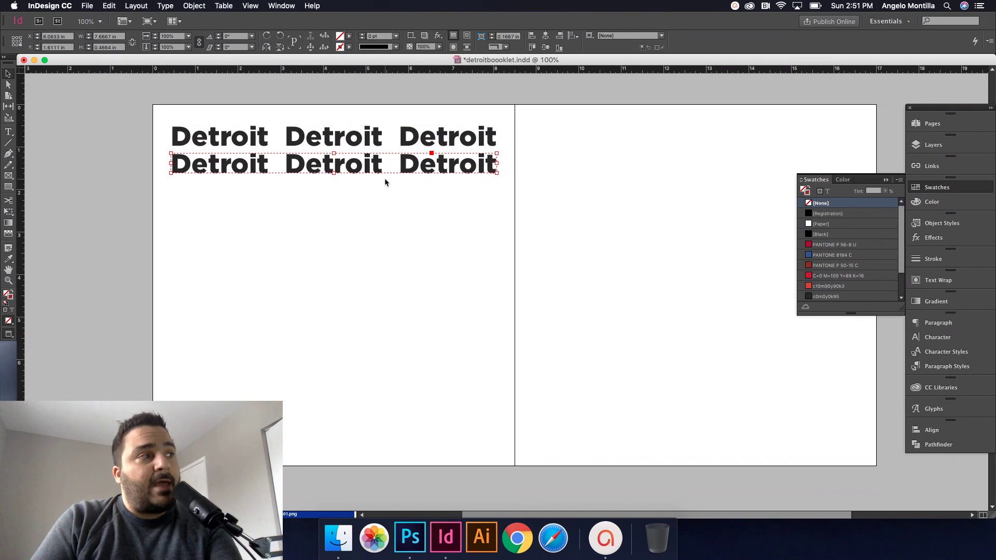
{"action": "left_click", "coordinate": [110, 5]}
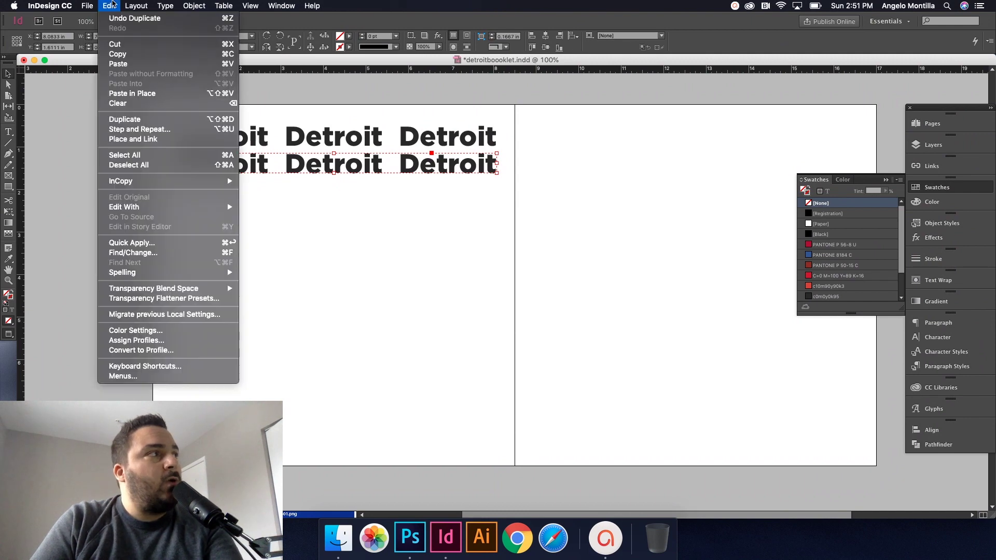
{"action": "left_click", "coordinate": [125, 120]}
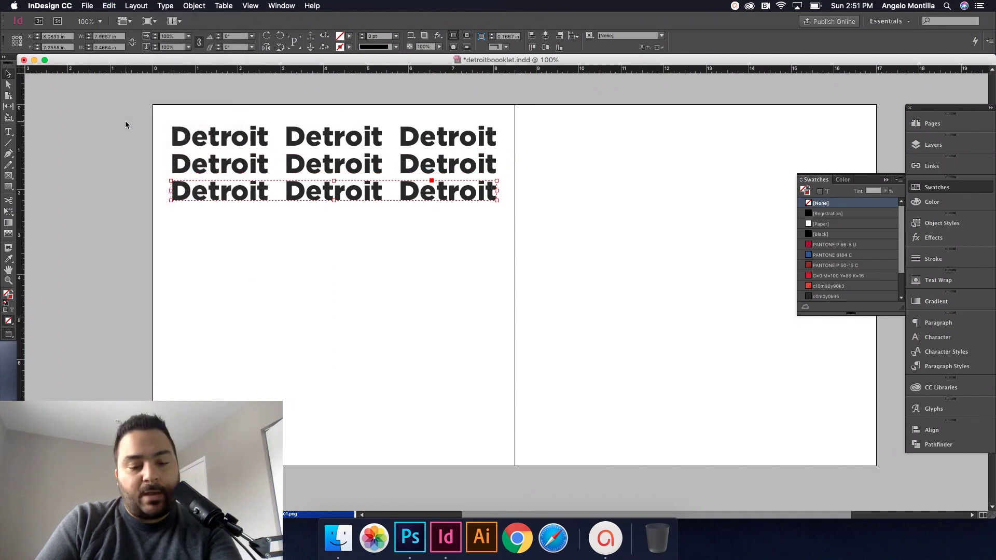
{"action": "key", "text": "super+z"}
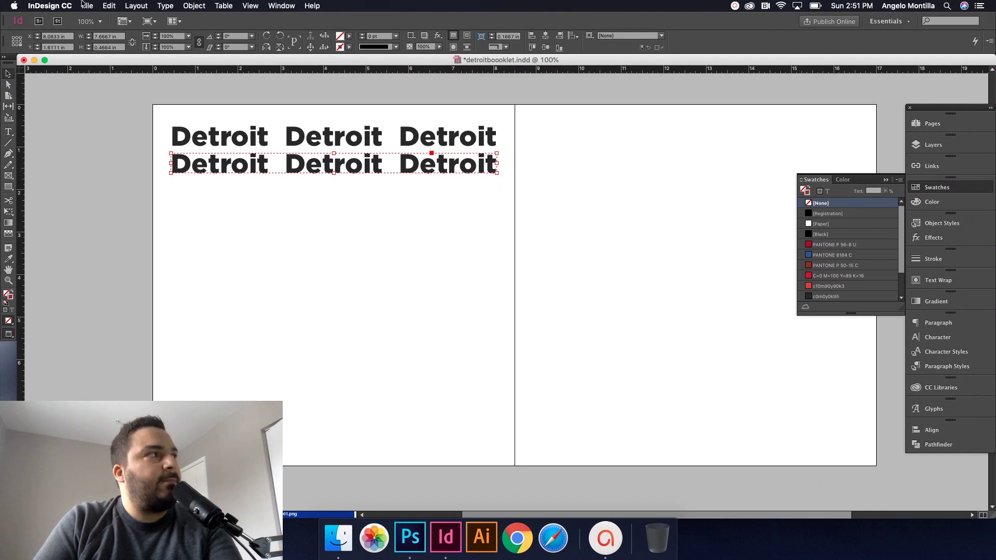
{"action": "left_click", "coordinate": [106, 6]}
Step and Repeat the Detroit row 10 times at a 0.6447 in vertical offset
{"action": "left_click", "coordinate": [140, 130]}
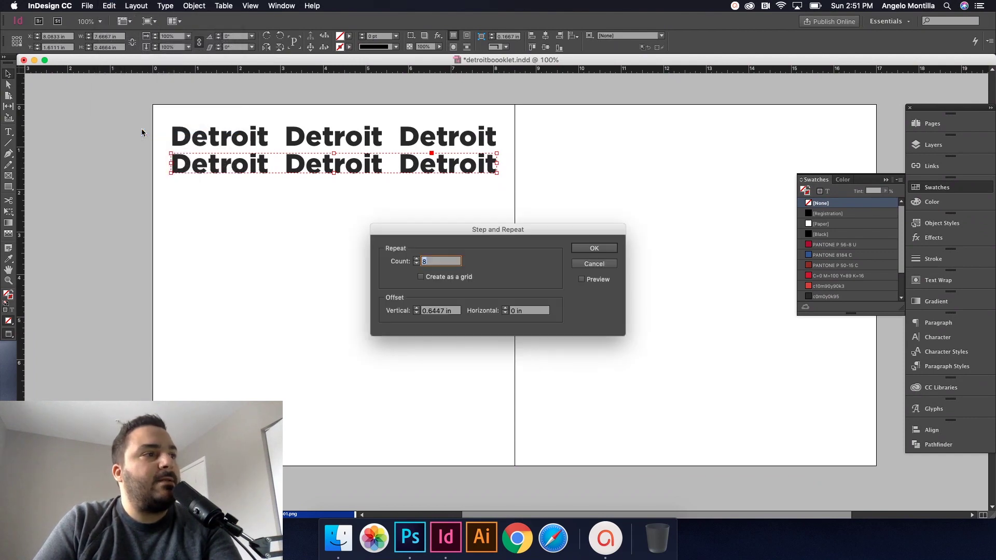
{"action": "left_click_drag", "start_coordinate": [390, 230], "coordinate": [524, 183]}
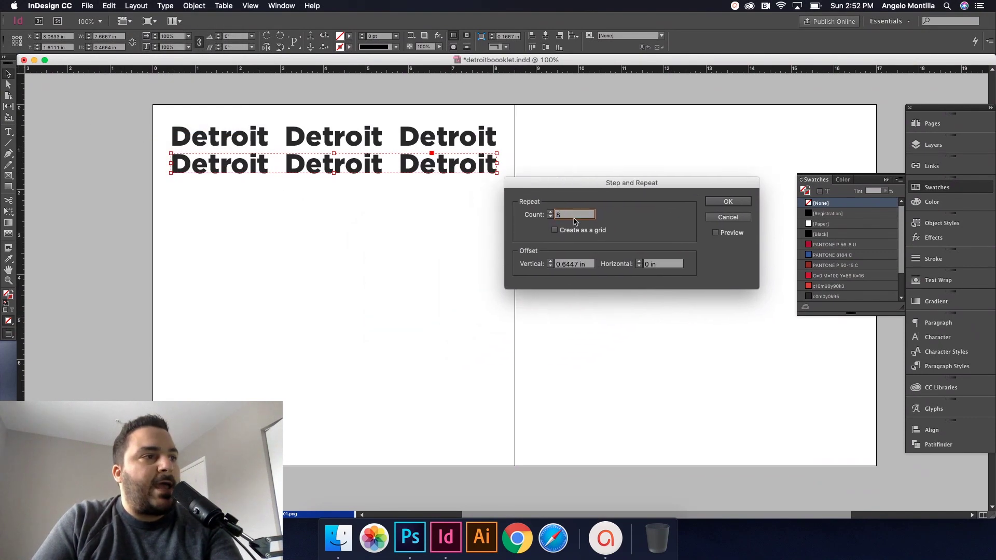
{"action": "double_click", "coordinate": [573, 219]}
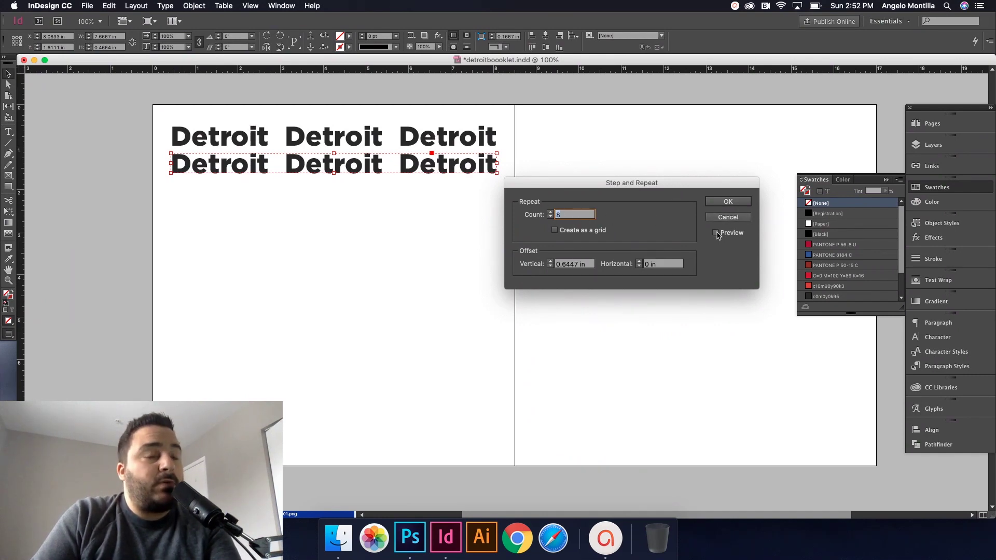
{"action": "left_click", "coordinate": [716, 233]}
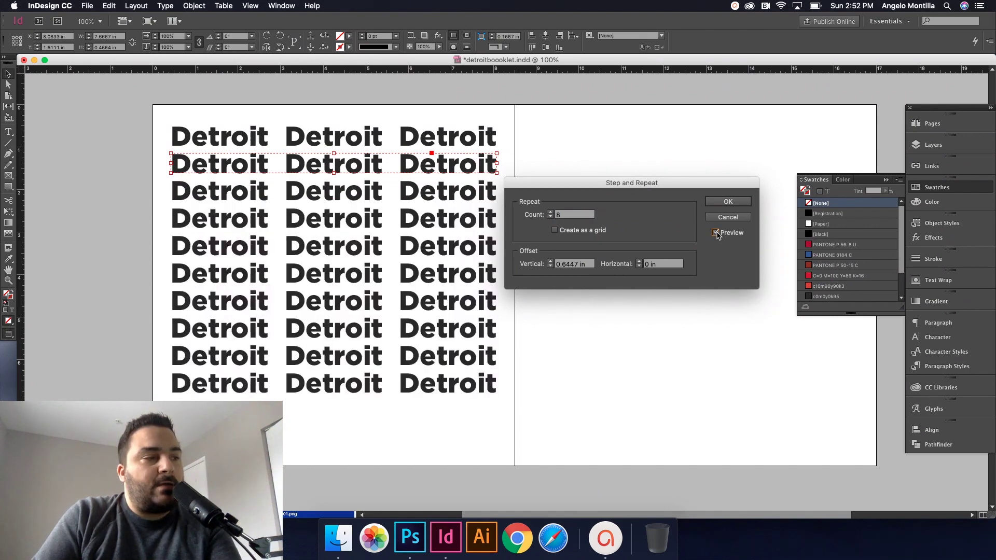
{"action": "double_click", "coordinate": [566, 215]}
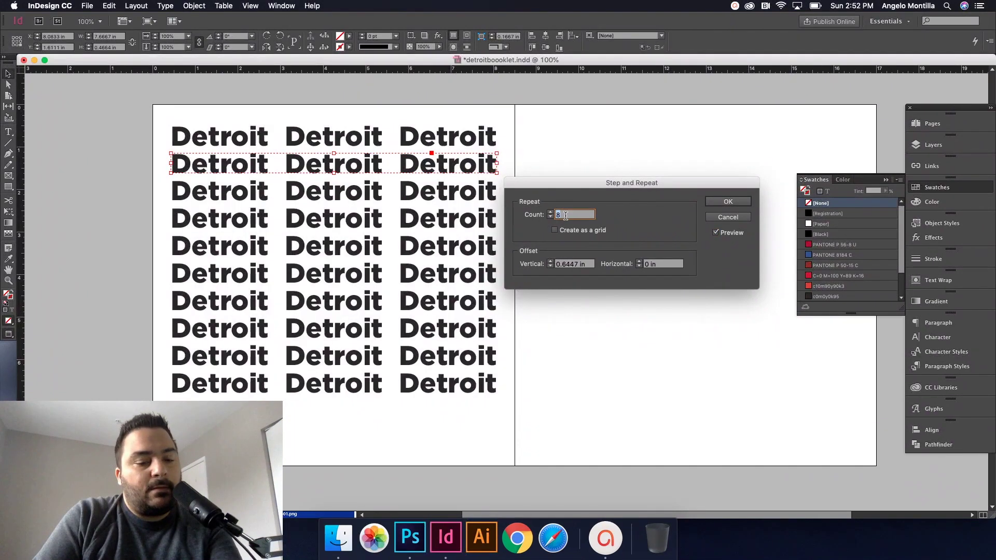
{"action": "type", "text": "10"}
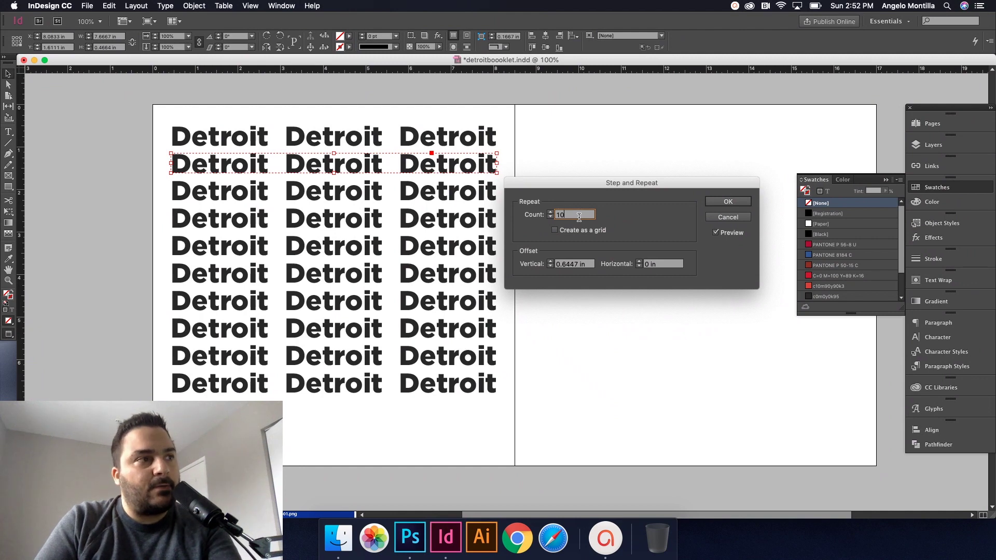
{"action": "key", "text": "Tab"}
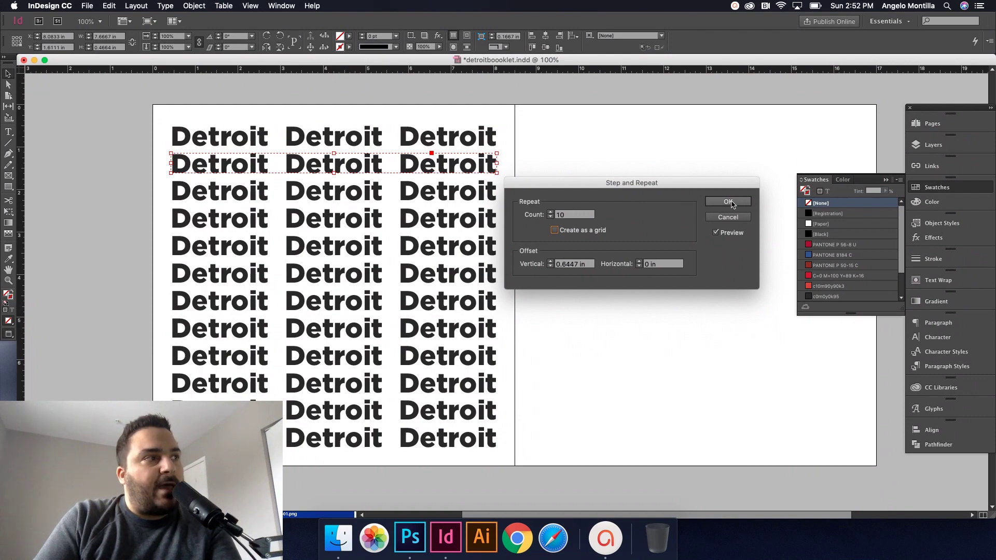
{"action": "left_click", "coordinate": [733, 203]}
{"action": "left_click", "coordinate": [600, 200]}
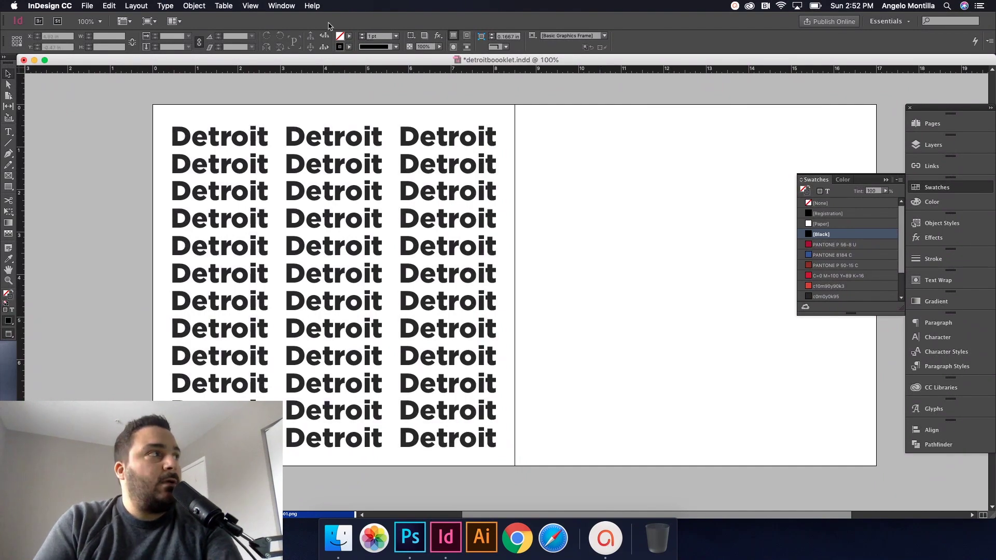
{"action": "left_click", "coordinate": [110, 6]}
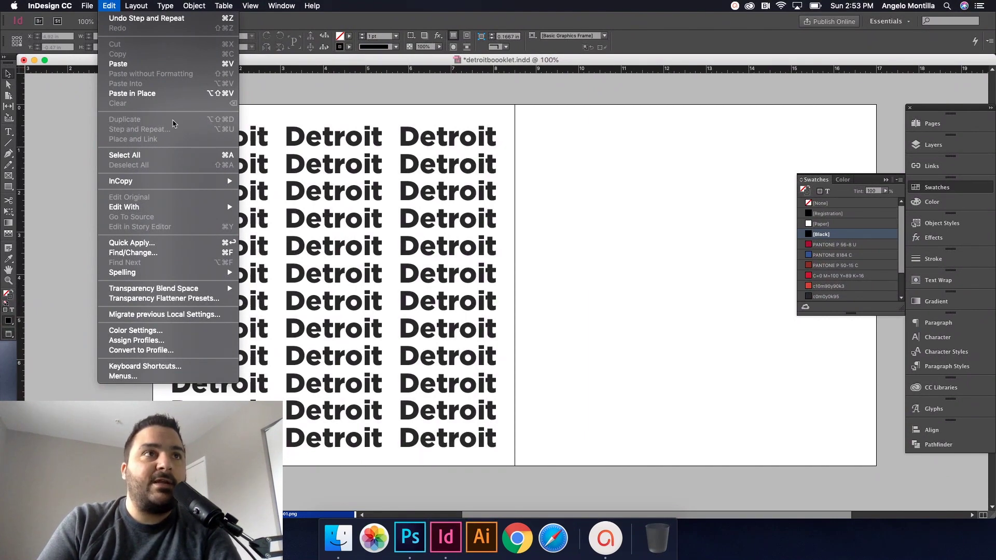
{"action": "left_click", "coordinate": [113, 2]}
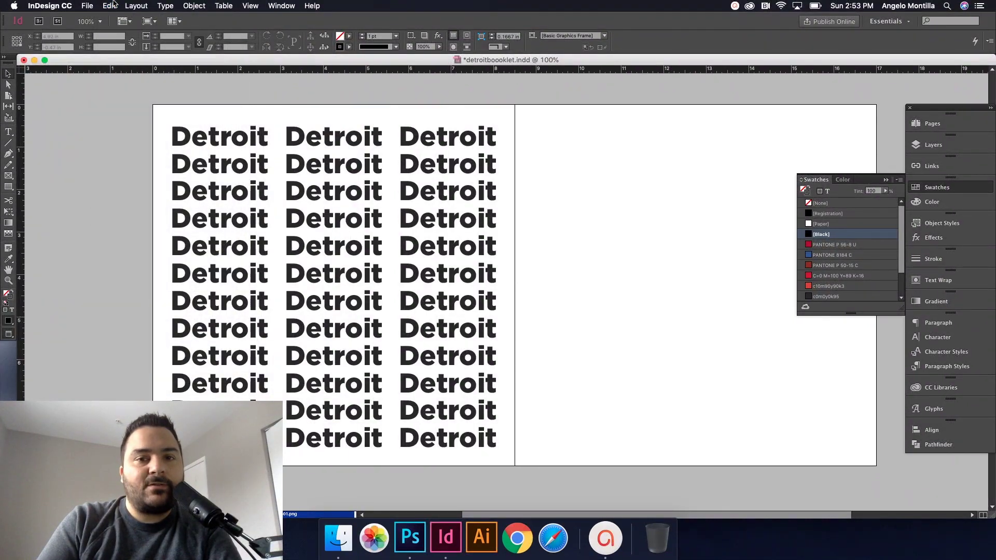